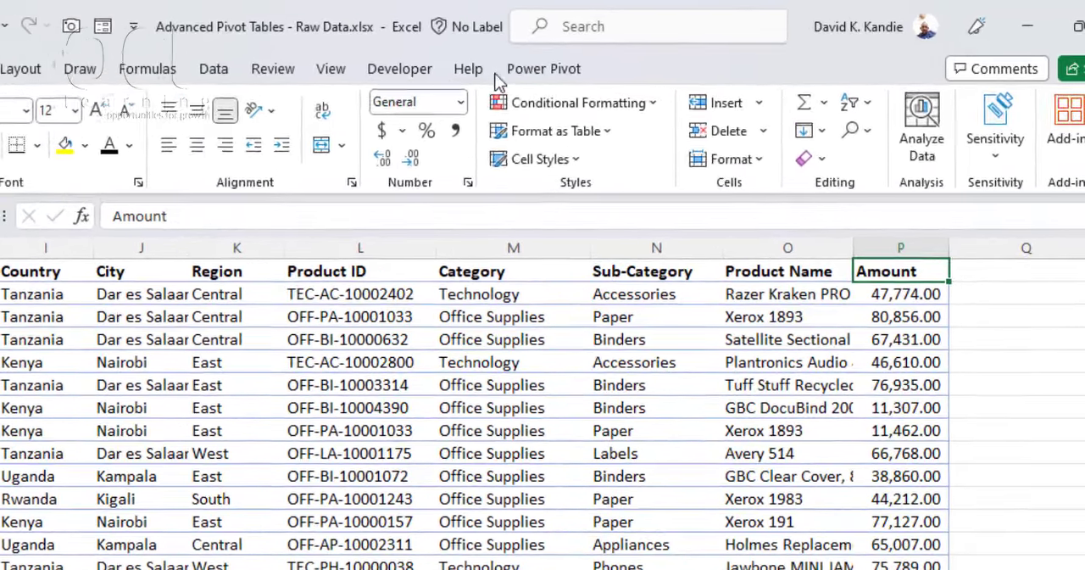
Step: Open the Power Pivot window for the workbook and look over its Home and Design commands
left_click(639, 57)
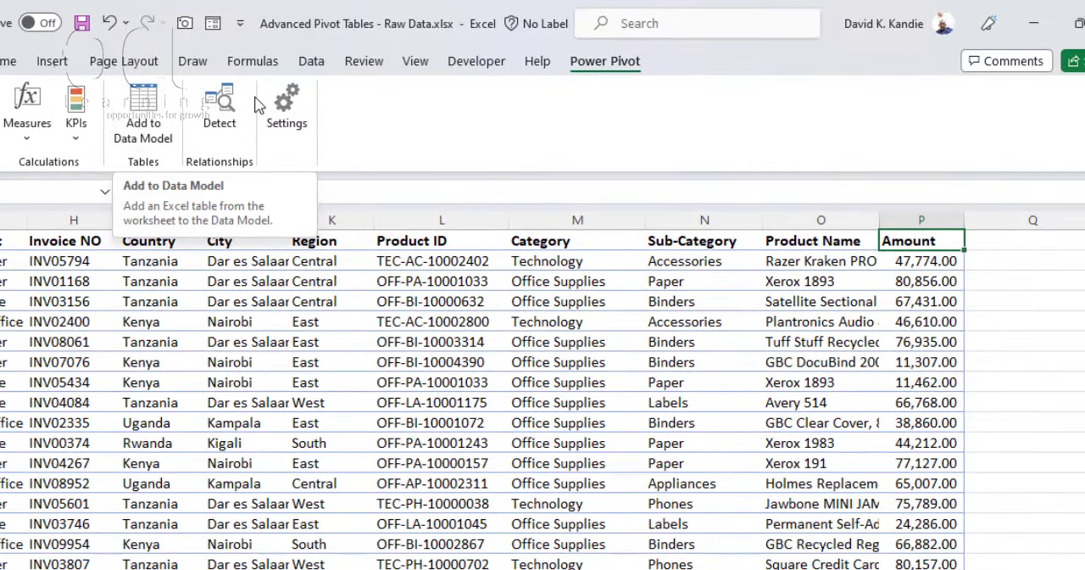
left_click(322, 67)
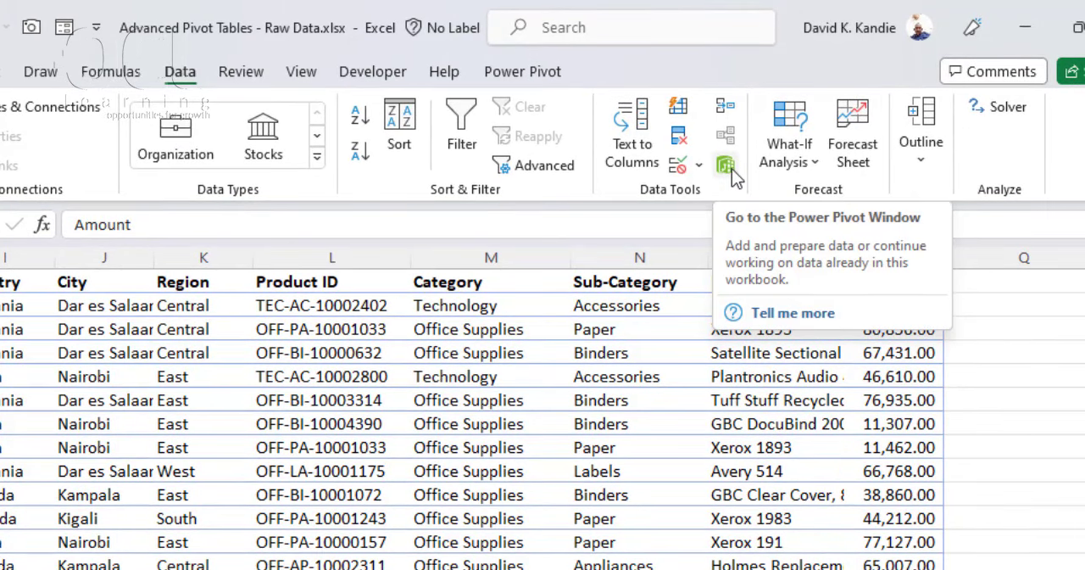
left_click(731, 170)
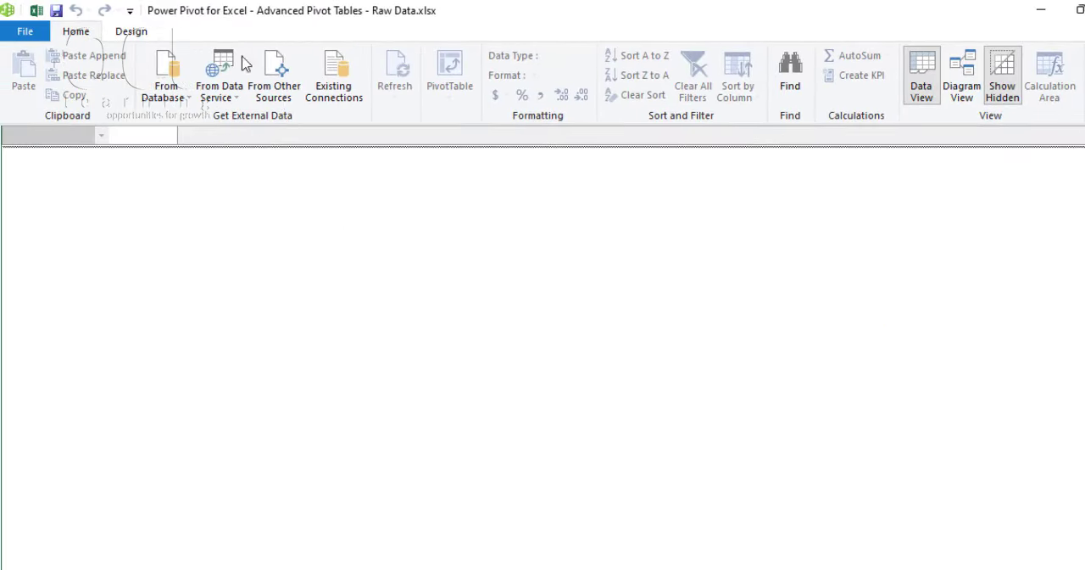
left_click(145, 34)
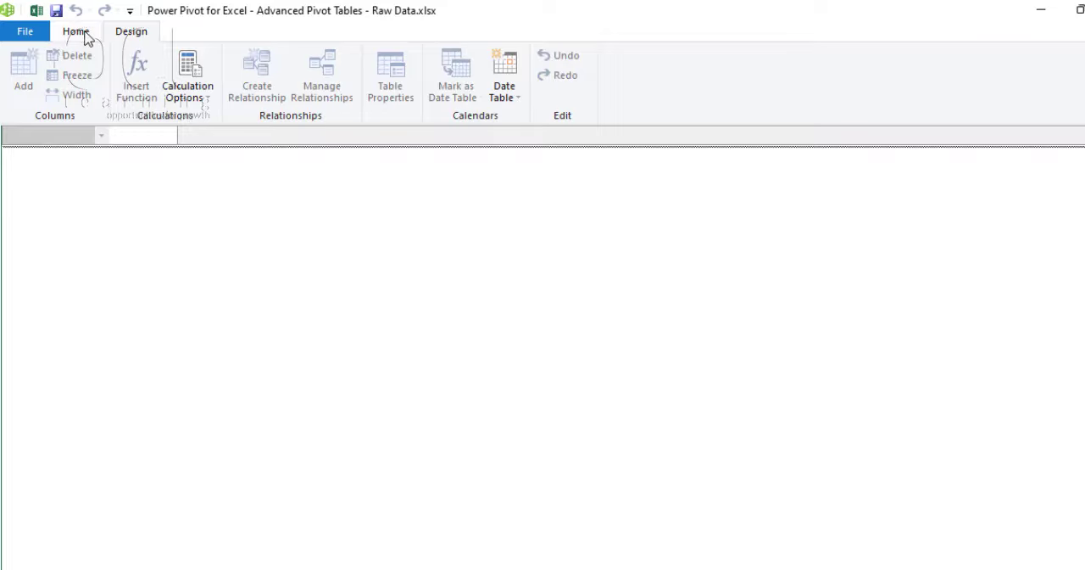
left_click(85, 39)
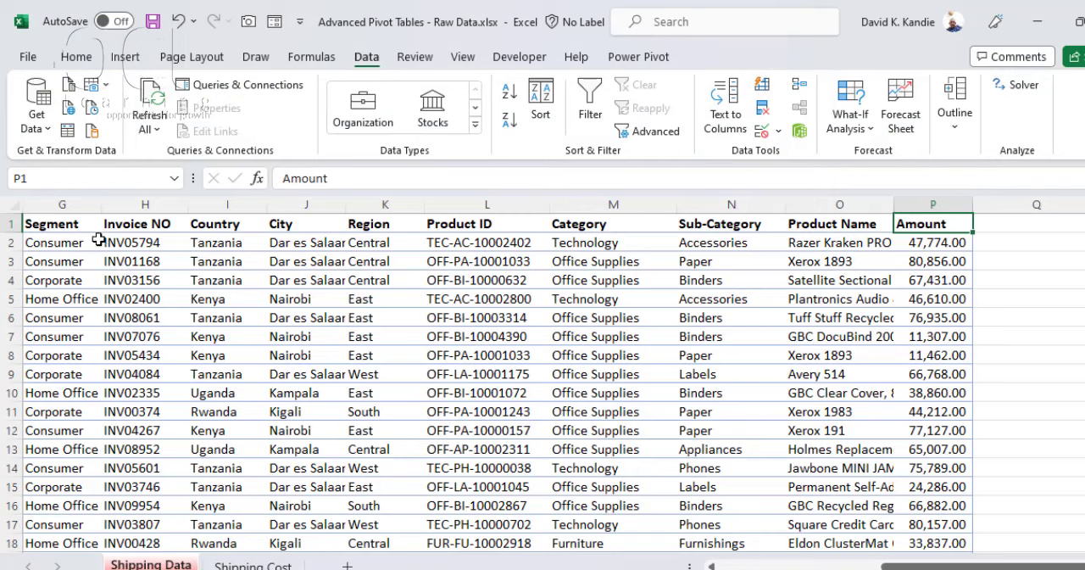
Step: Return to the Shipping Data worksheet and add its range $A$1:$P$10579 to the Data Model as a table with headers
left_click(90, 224)
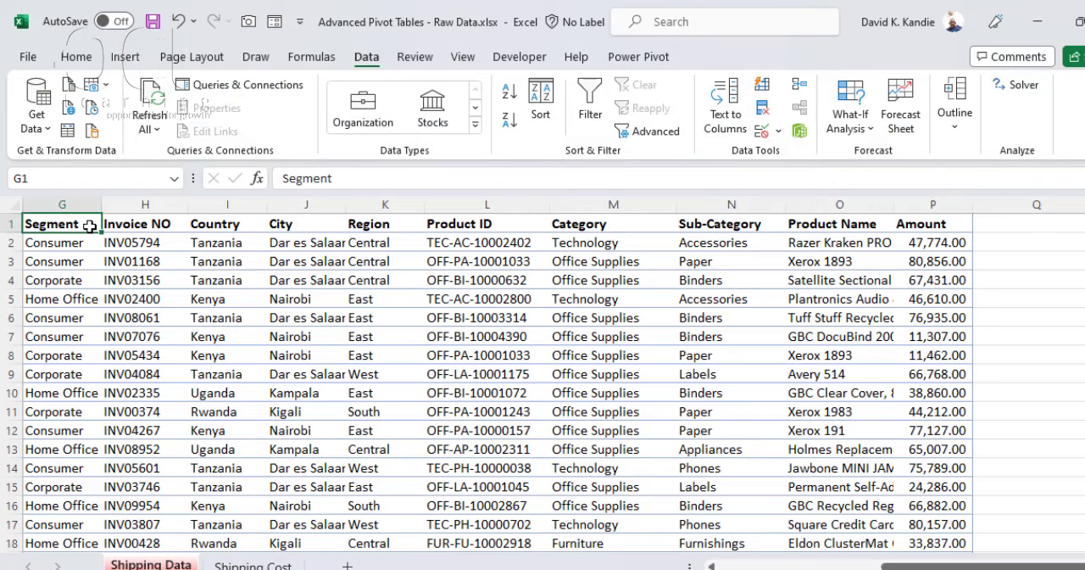
left_click(634, 62)
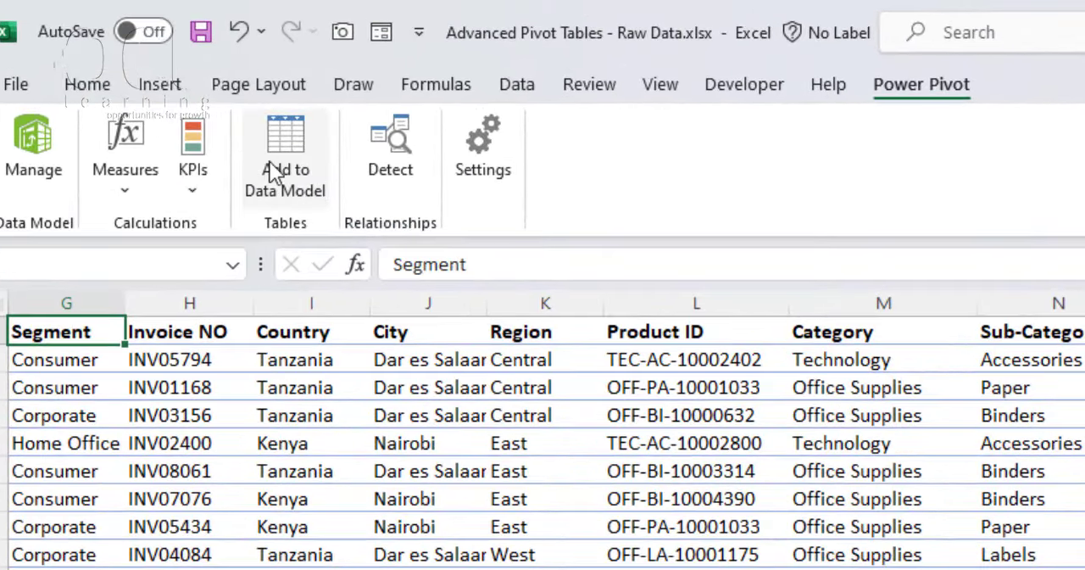
left_click(271, 169)
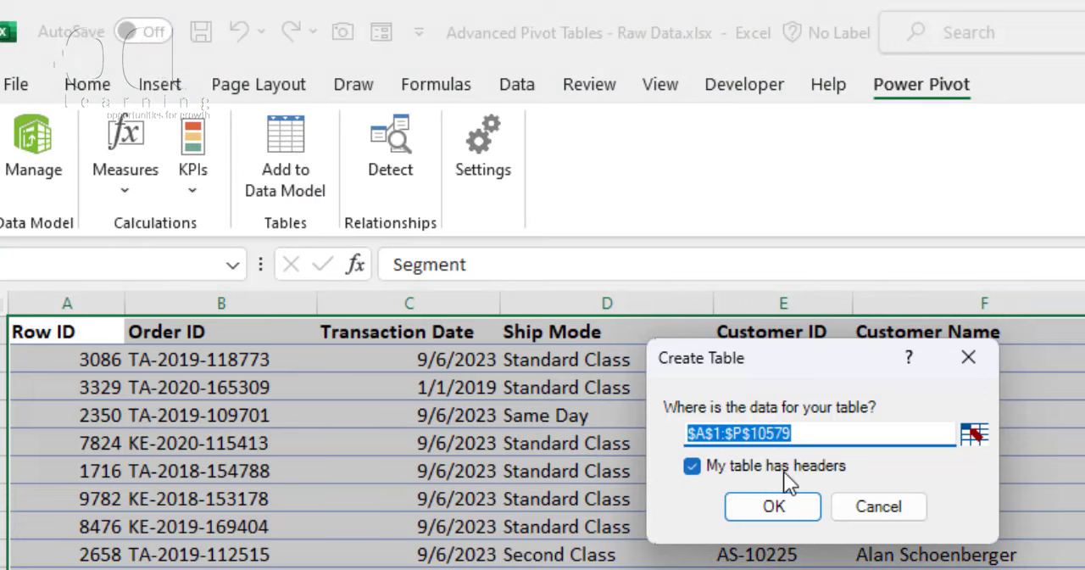
left_click(776, 507)
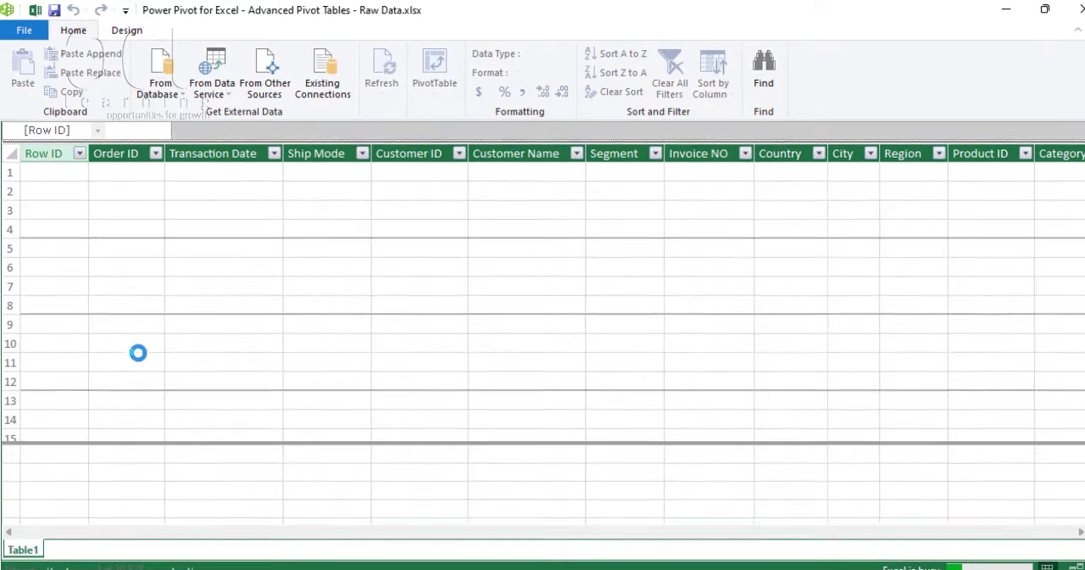
Step: Rename the imported table in the Data Model as "hipping Data"
double_click(23, 550)
type("Shipping Data")
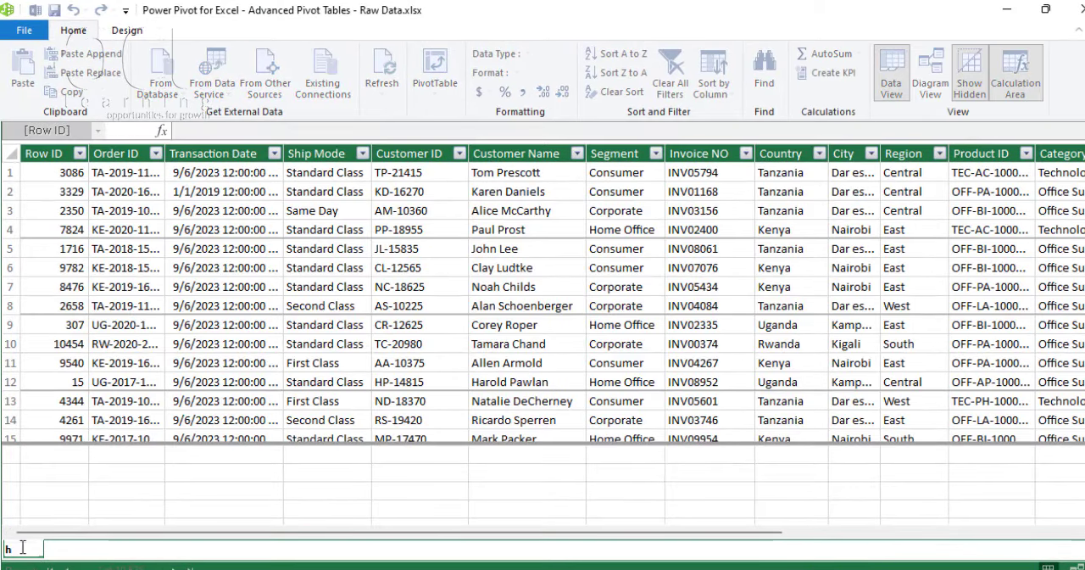
key("Return")
left_click(172, 289)
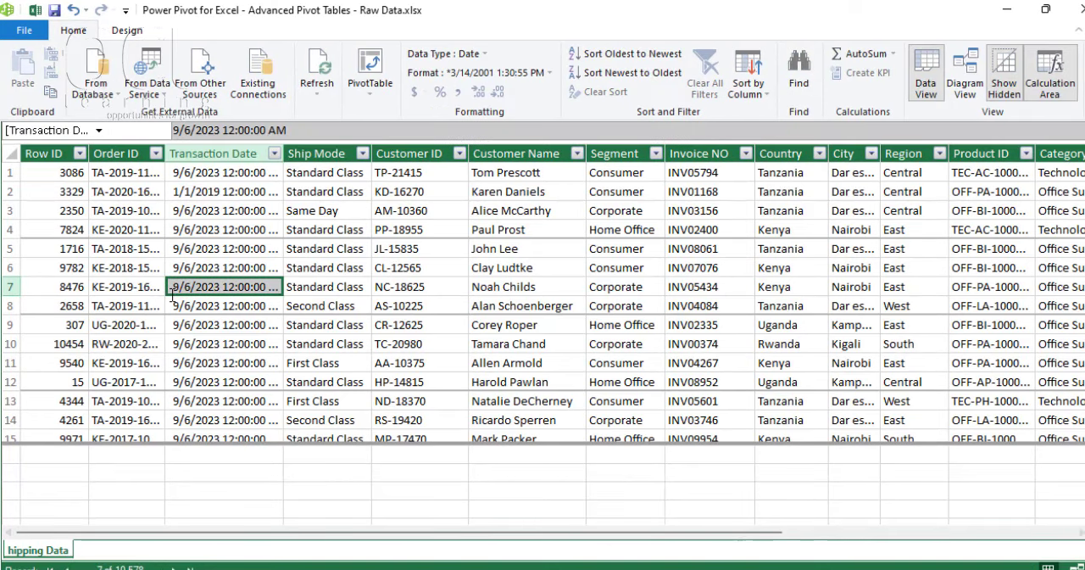
Step: Hide and show the calculation area again, and look through the table's columns as far as Amount
left_click(1051, 76)
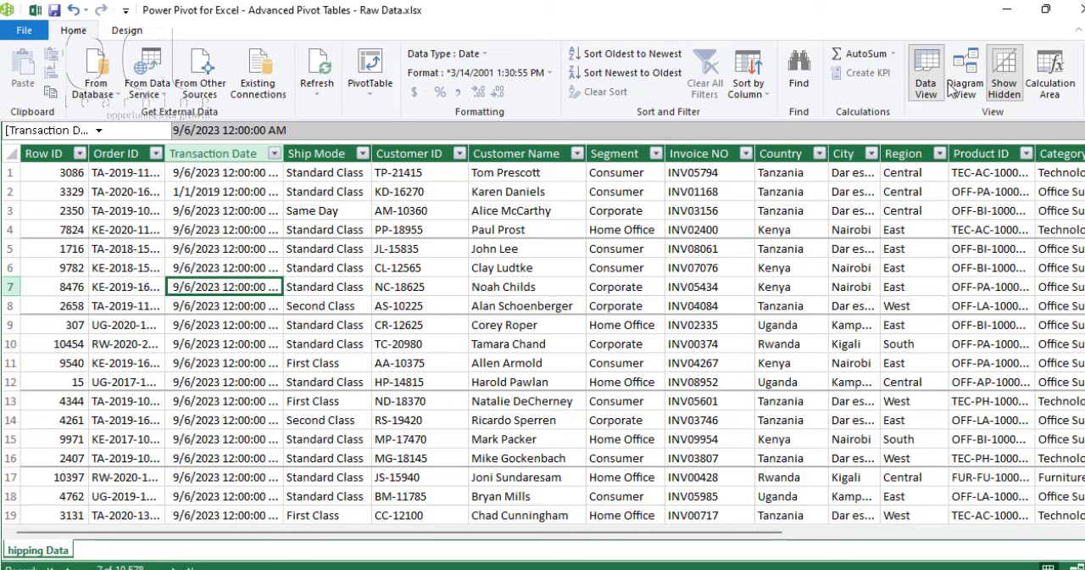
left_click(1038, 92)
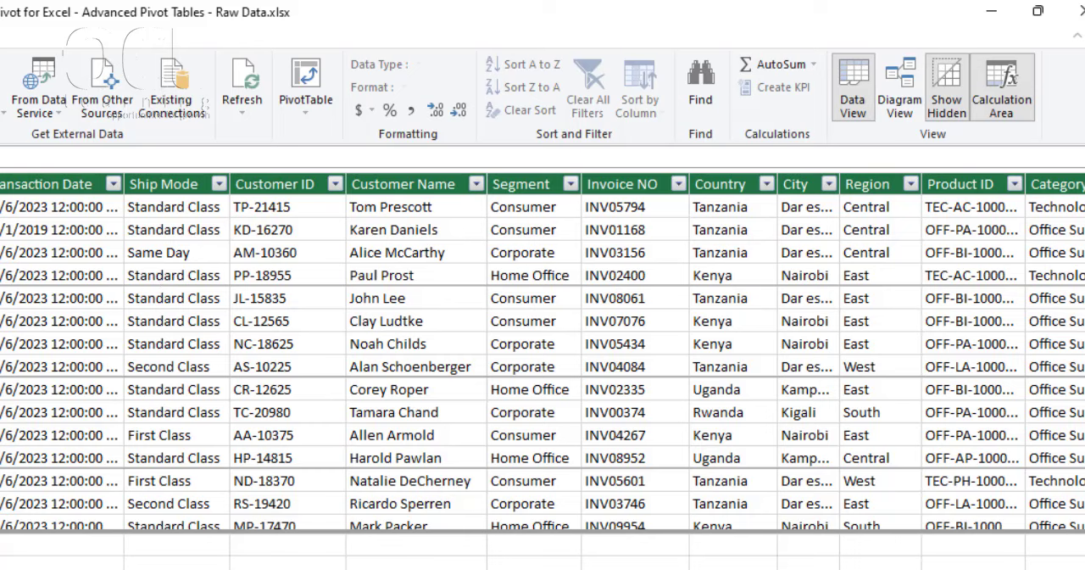
scroll(543, 356, "right", 5)
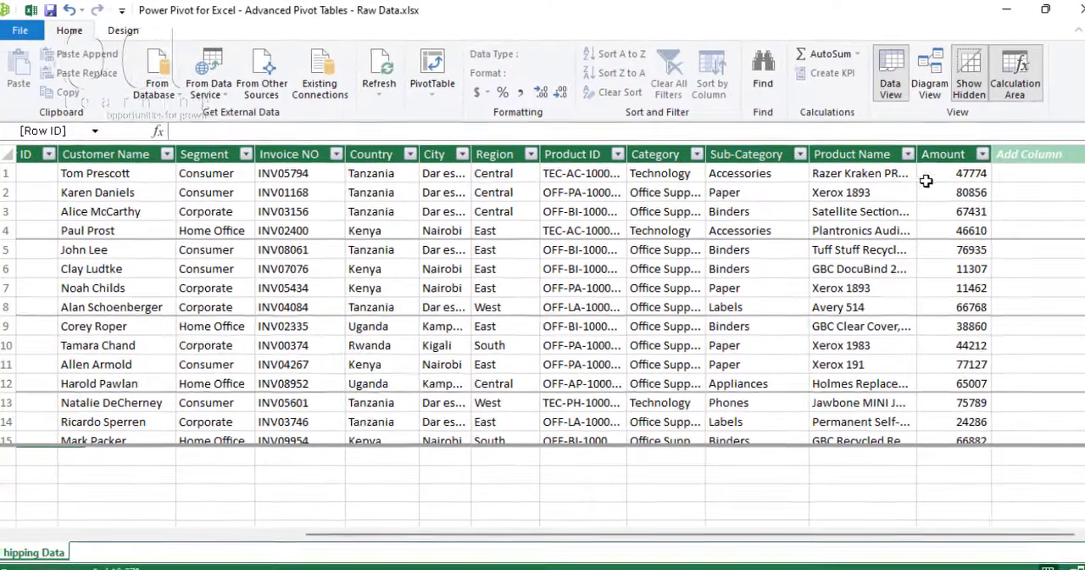
scroll(716, 539, "left", 2)
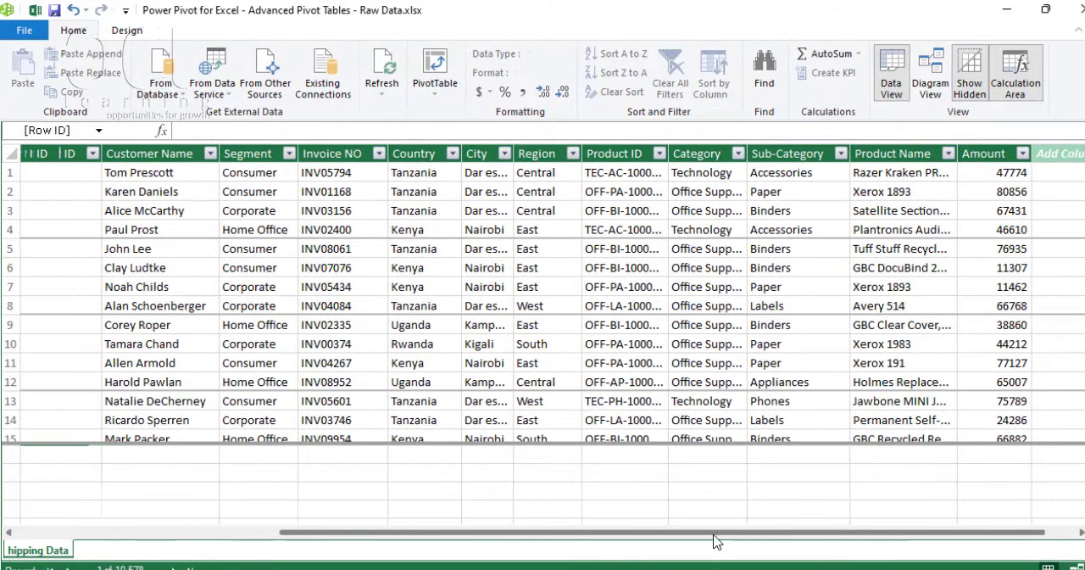
scroll(716, 539, "left", 5)
Step: Create the measure Total Sales:=SUM([Amount]) in the calculation area and widen the Row ID column to show it fully
left_click(214, 131)
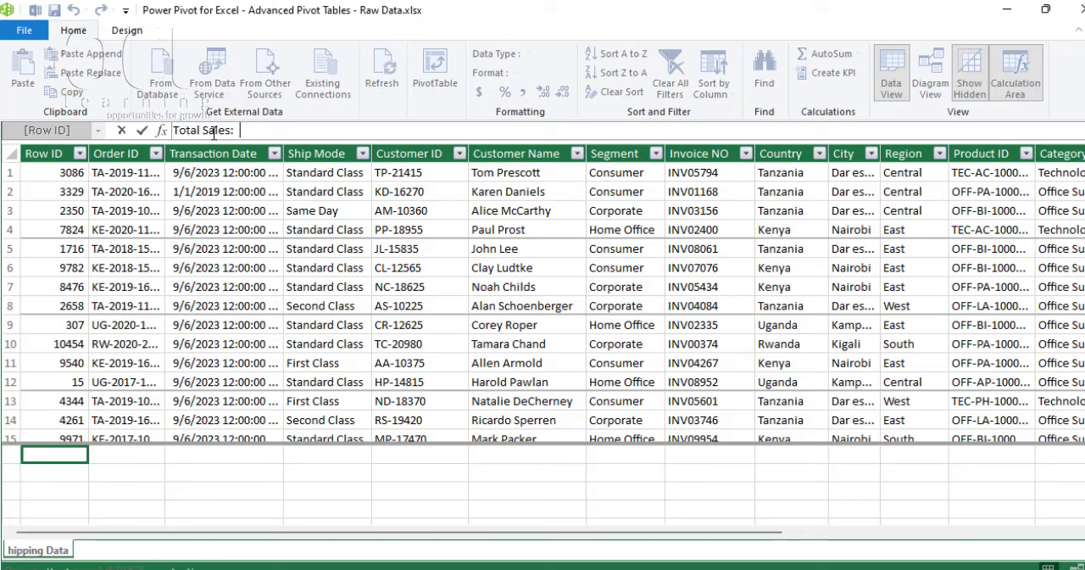
type("Total Sales:=sum")
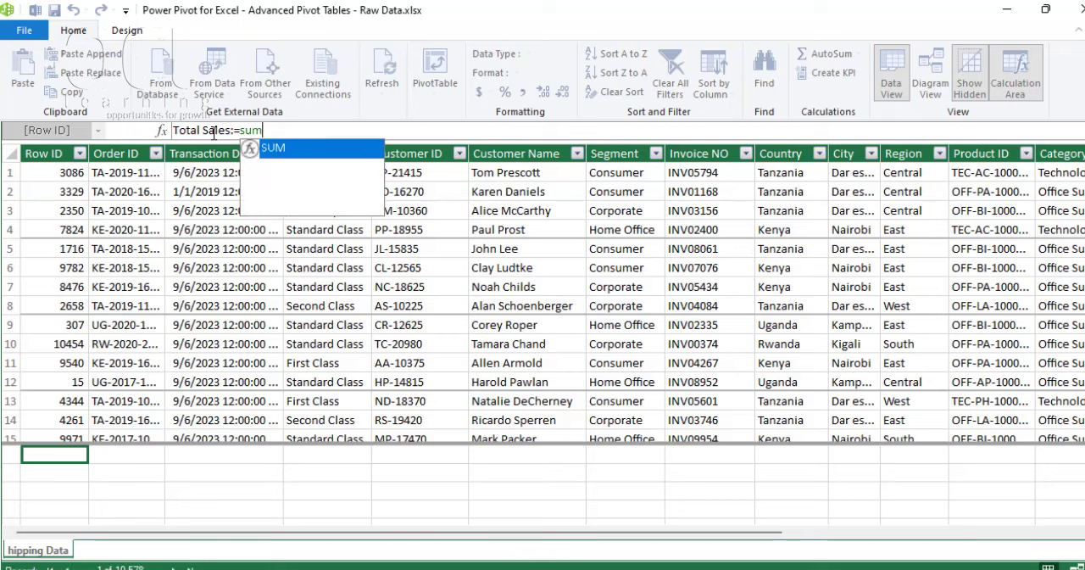
key("Tab")
type("[")
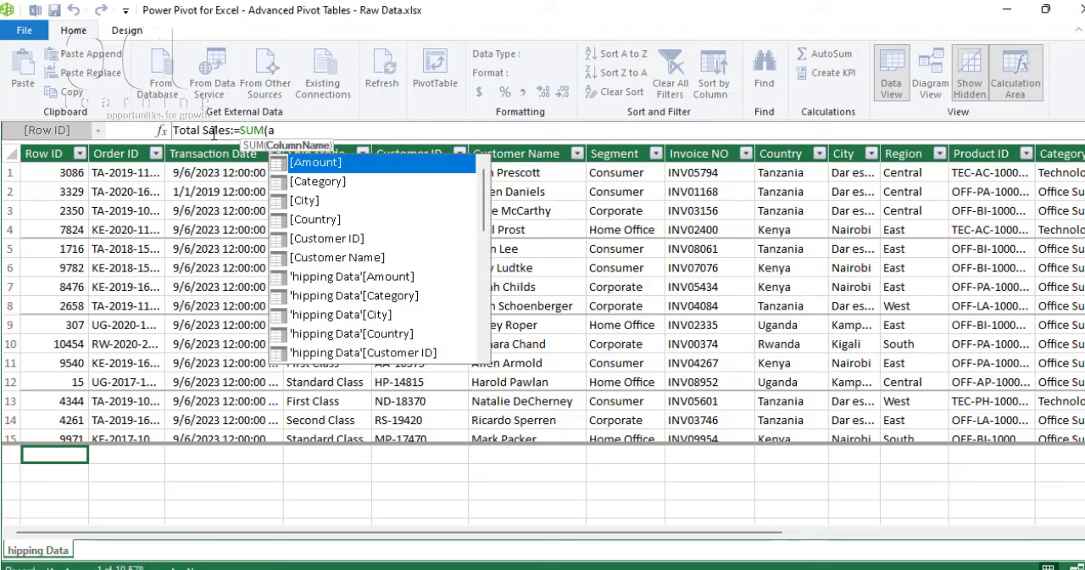
key("Tab")
type(")")
key("Return")
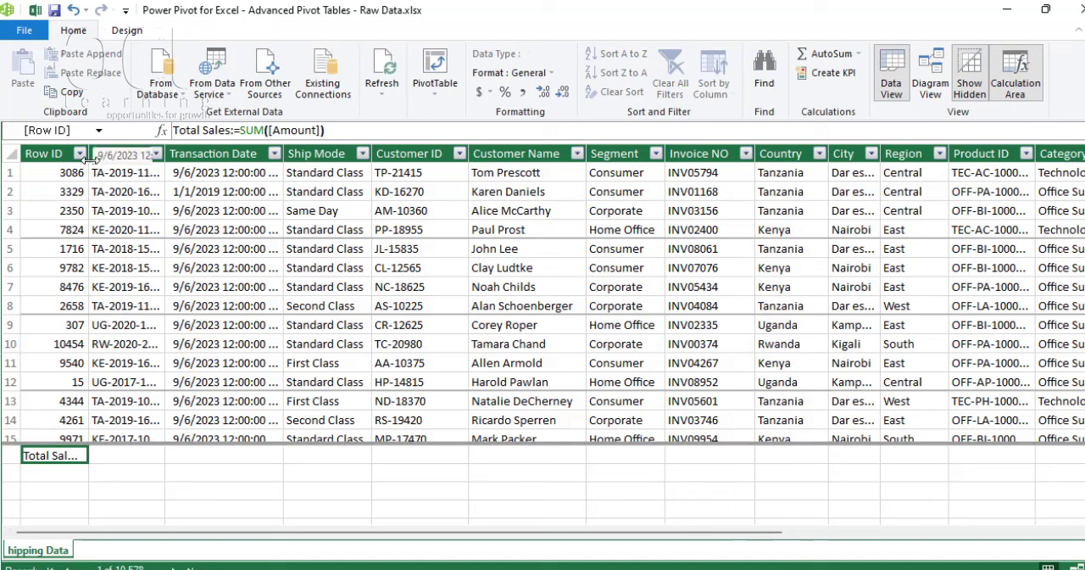
left_click_drag(89, 158, 173, 174)
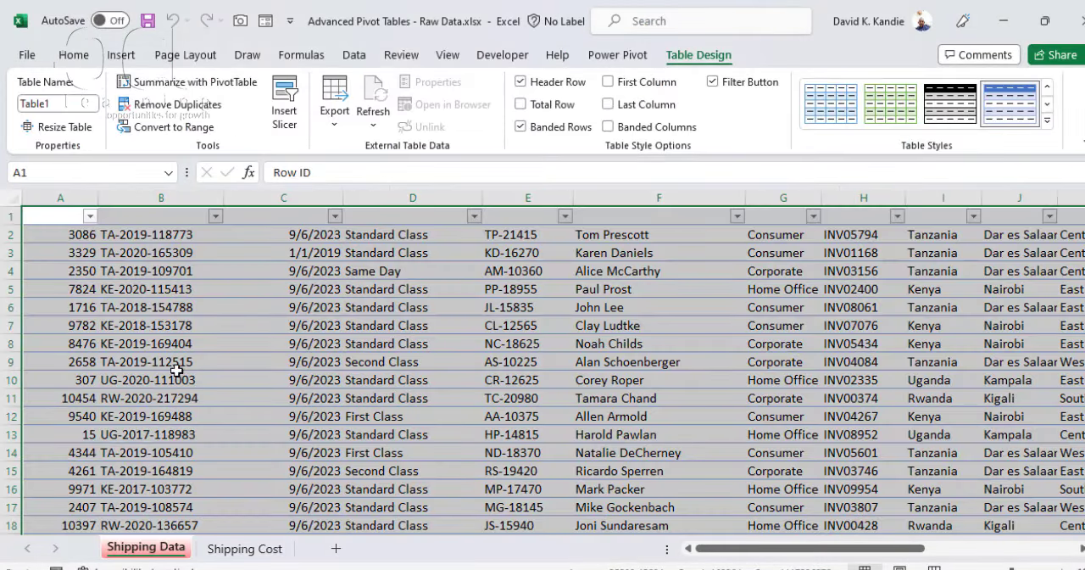
Step: Back in Excel, format the Total Sales measure as a decimal number with 2 decimal places and a 1000 separator, and check its formula
left_click(181, 360)
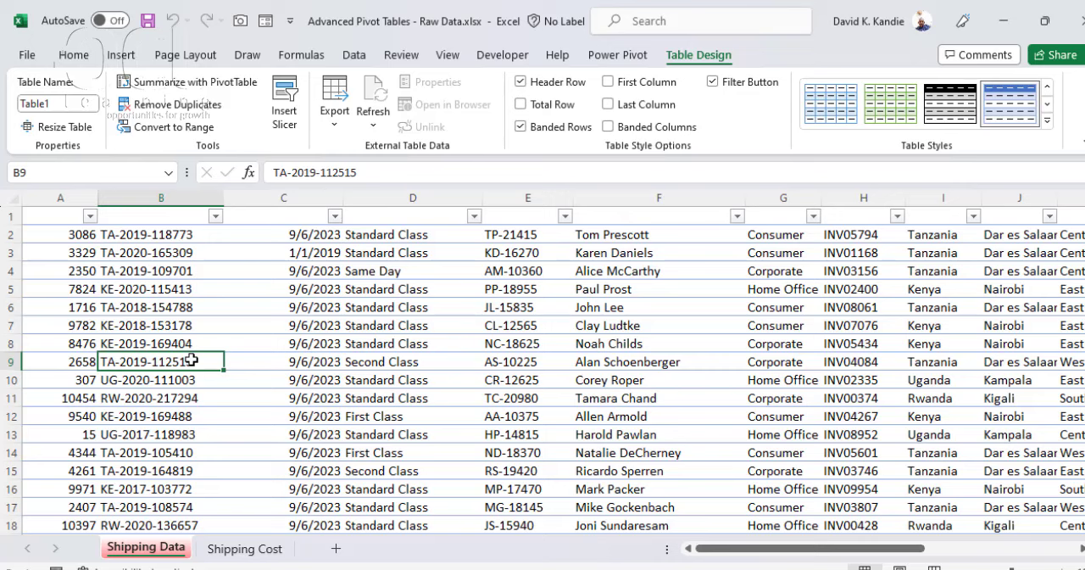
left_click(632, 56)
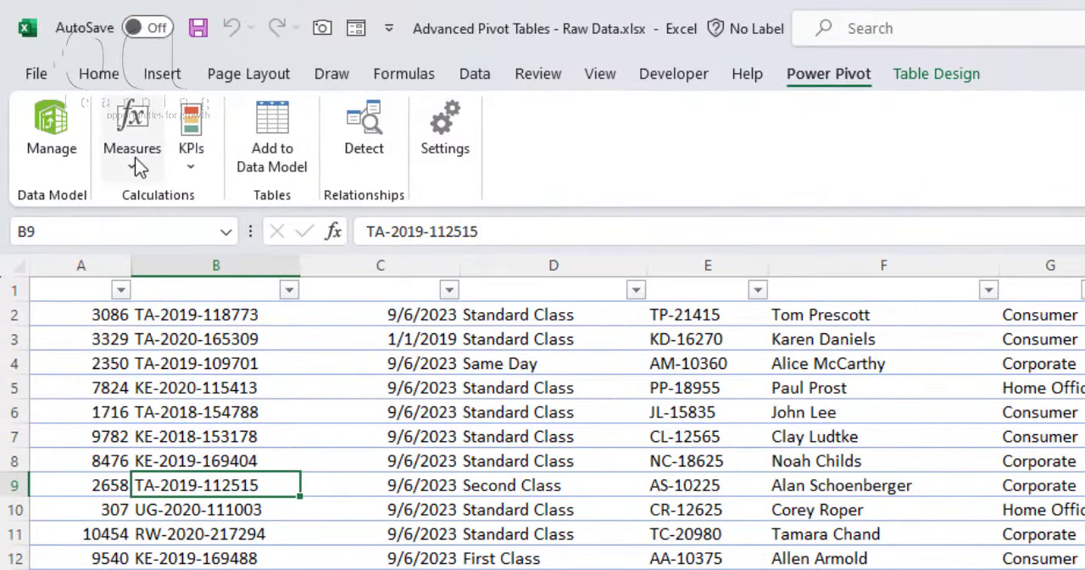
left_click(133, 156)
left_click(180, 235)
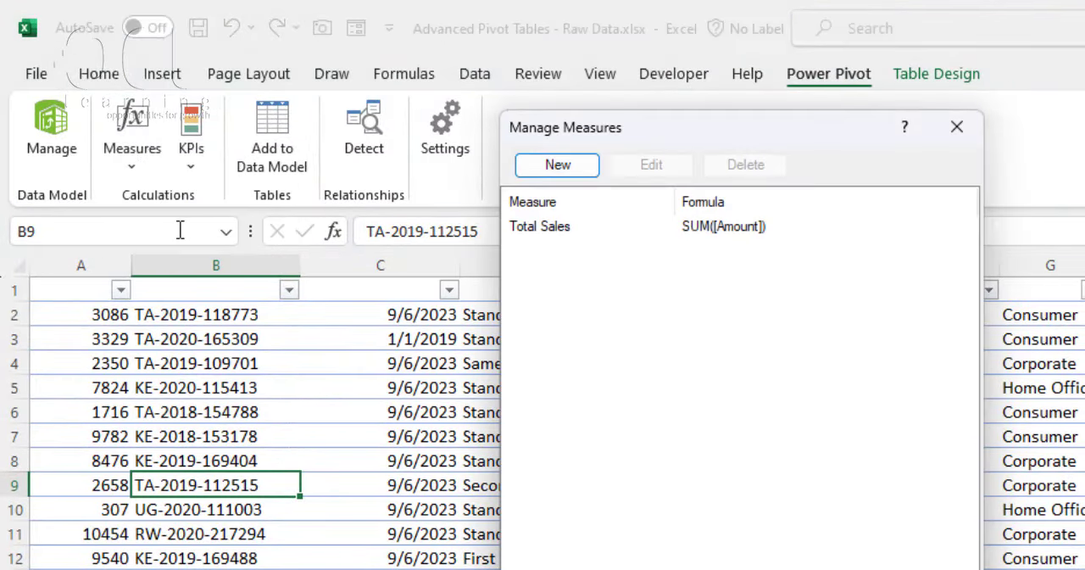
left_click(545, 231)
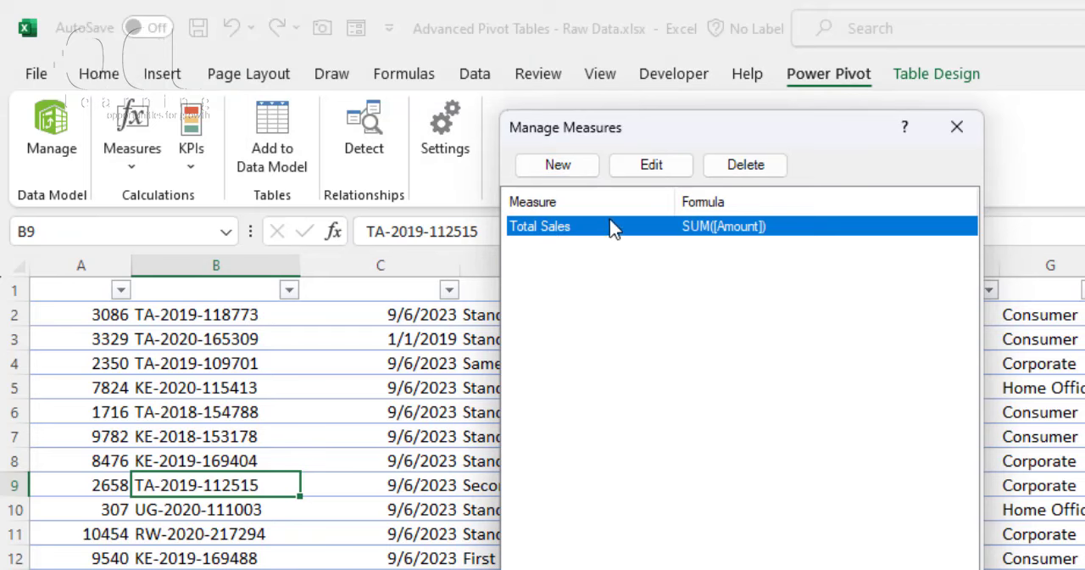
left_click(650, 167)
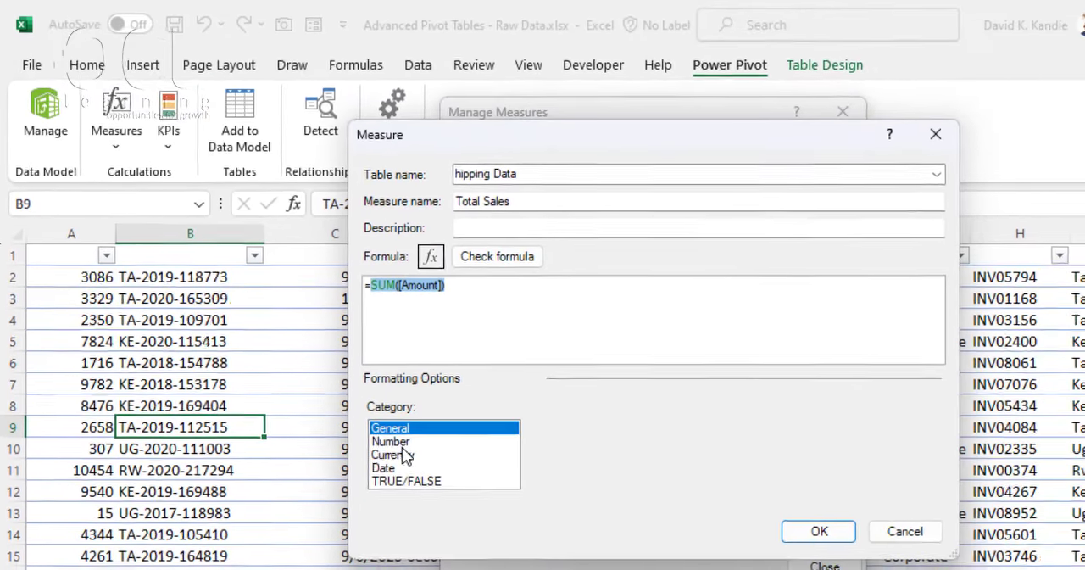
left_click(401, 443)
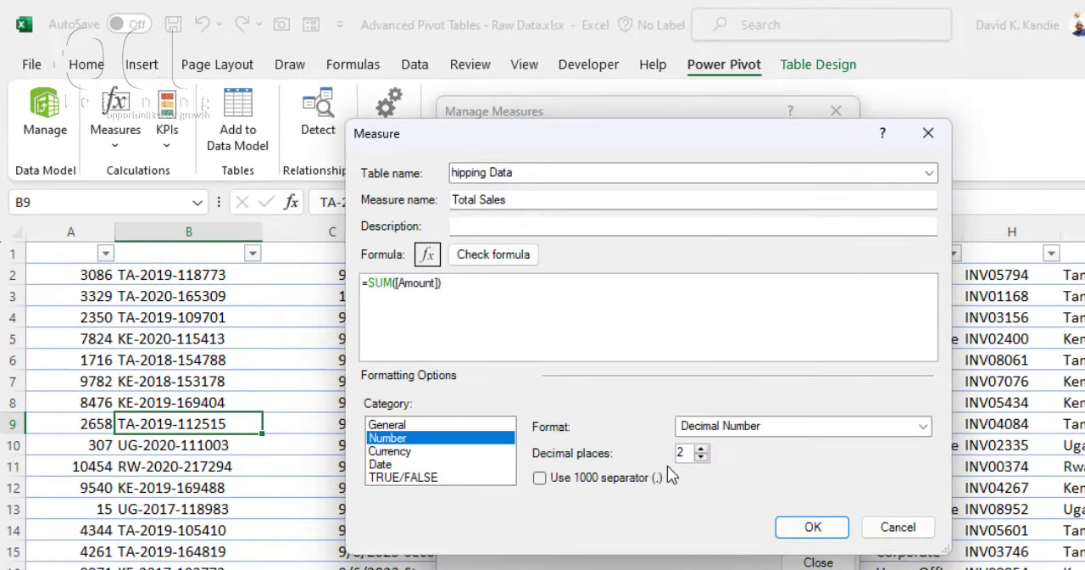
left_click(540, 477)
left_click(517, 263)
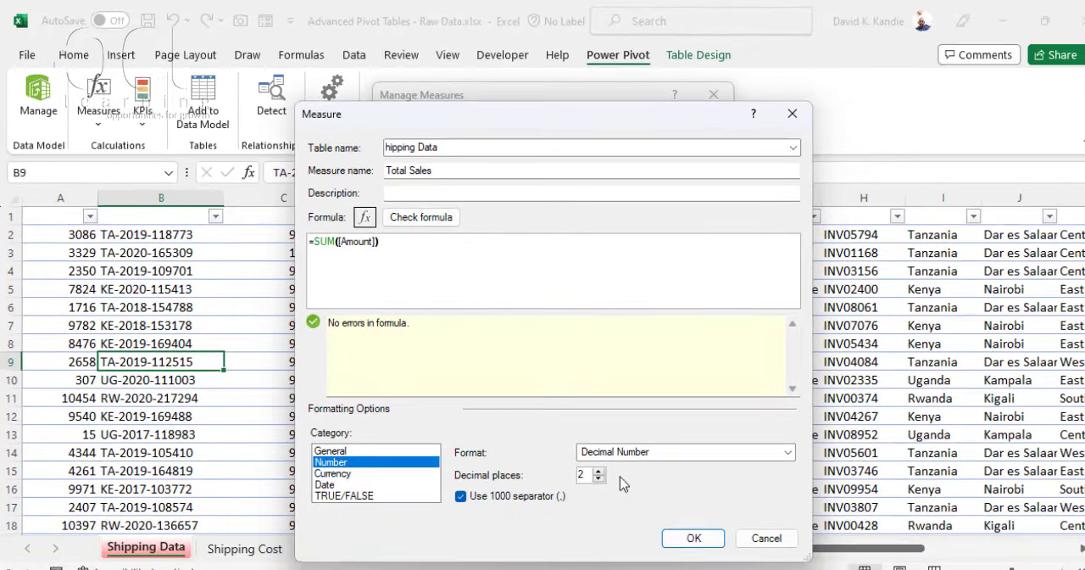
left_click(694, 539)
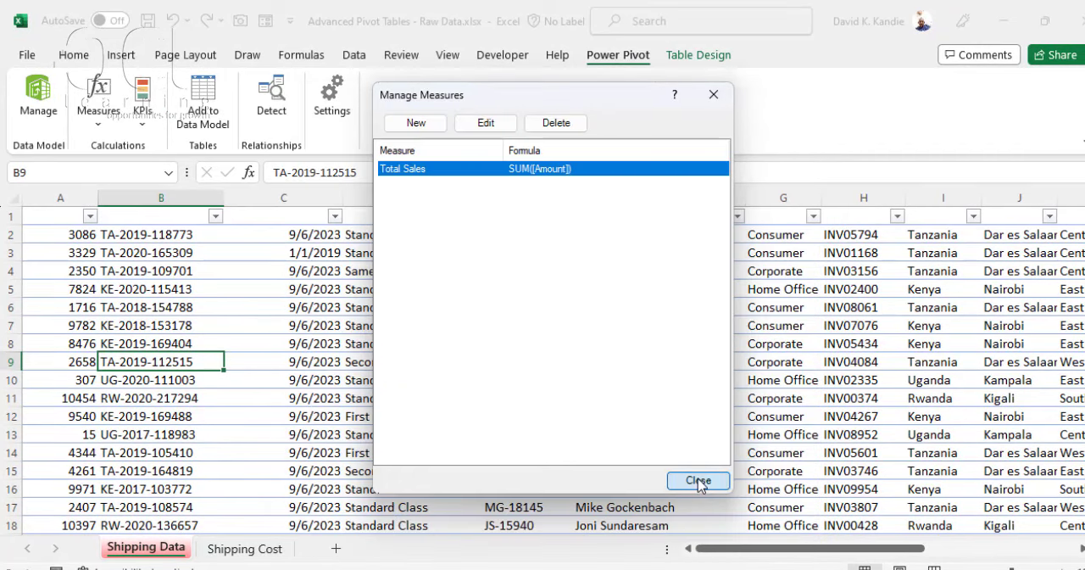
left_click(696, 479)
Step: Add a new worksheet and insert a PivotTable from the Data Model at its cell A1
left_click(197, 272)
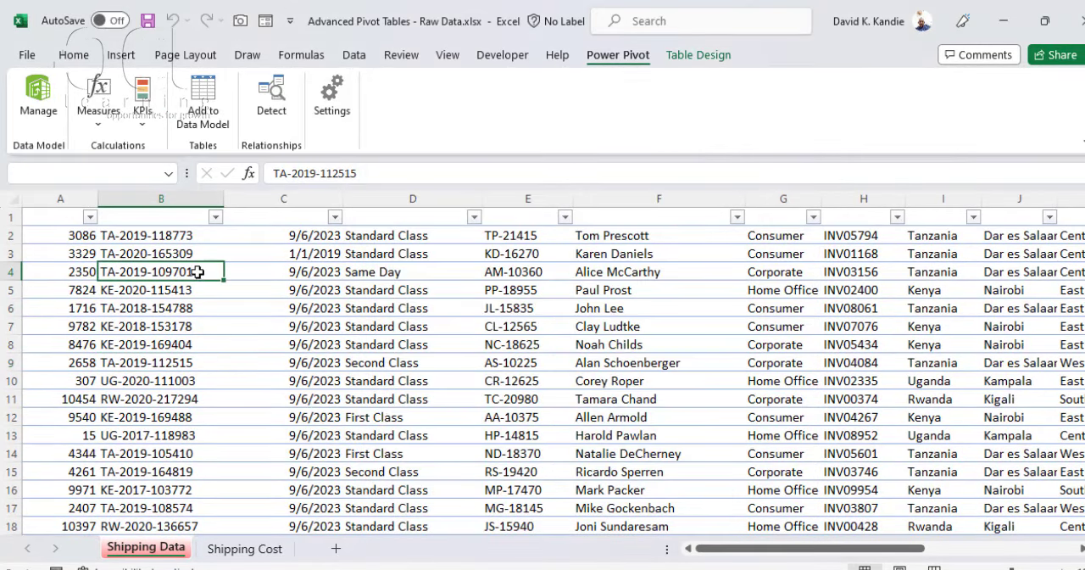
left_click(335, 550)
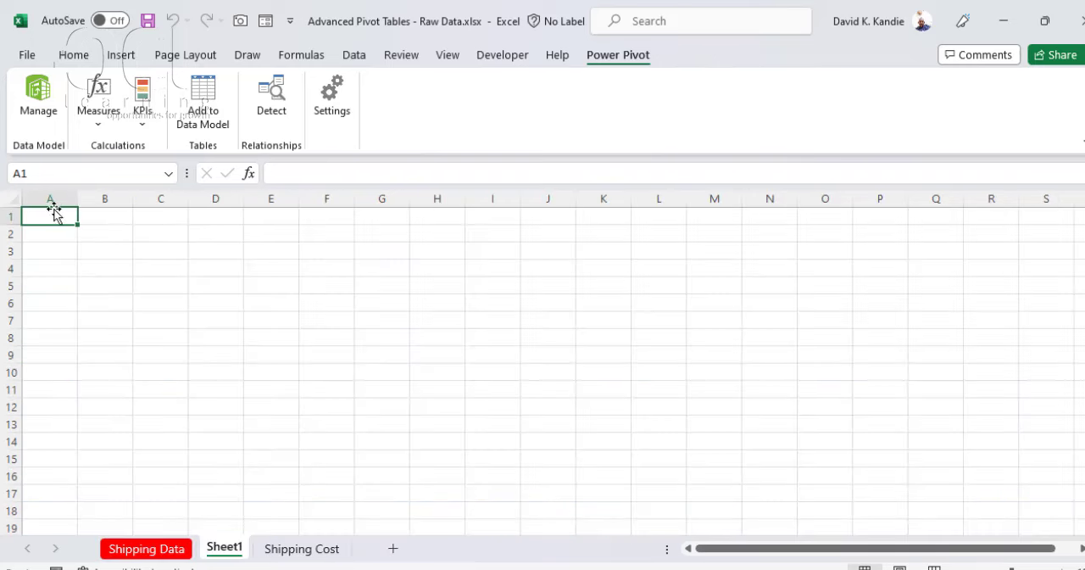
left_click(120, 55)
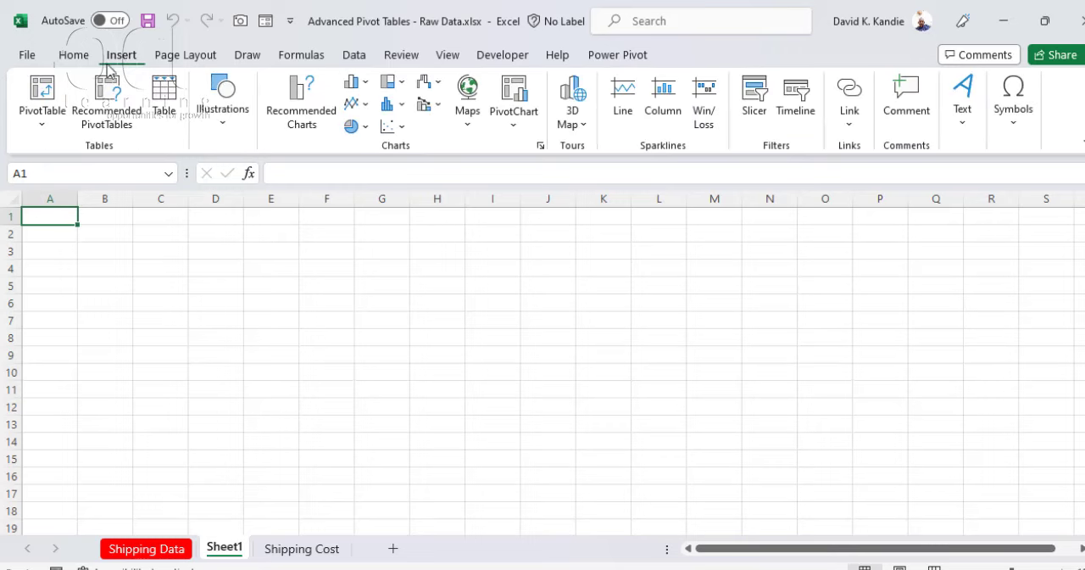
left_click(42, 125)
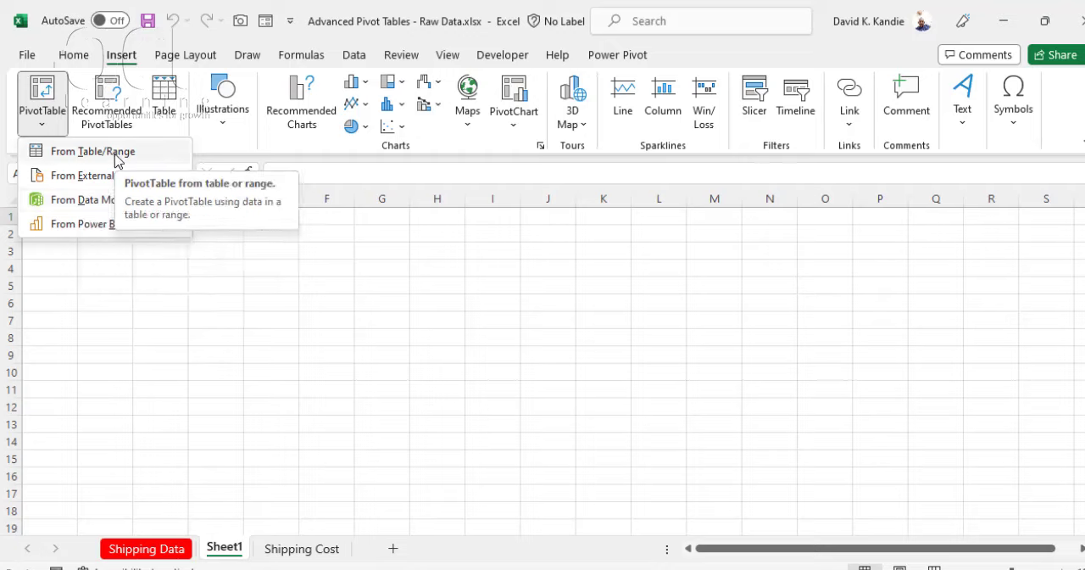
left_click(119, 205)
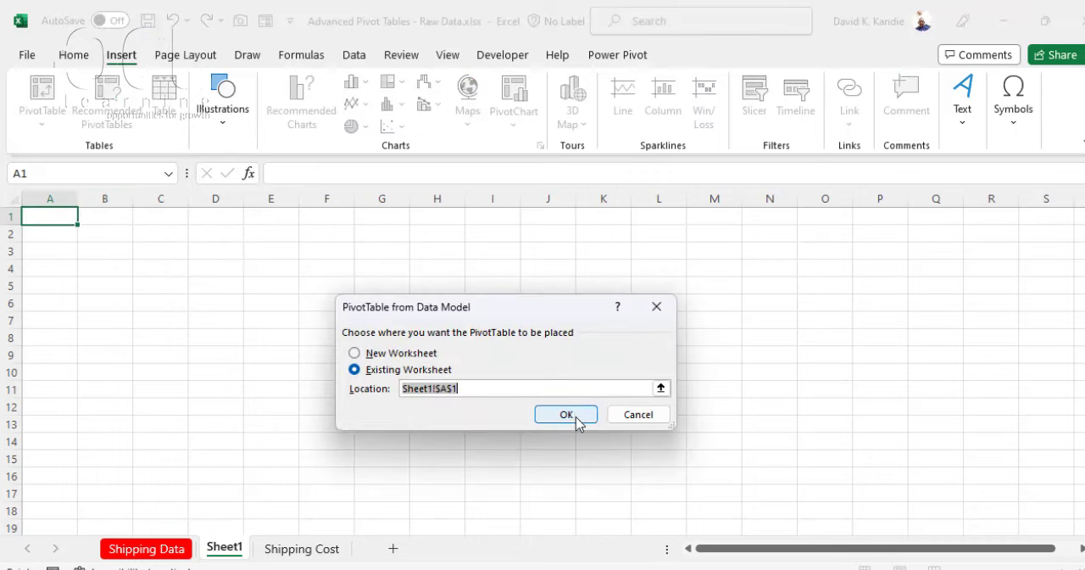
left_click(577, 418)
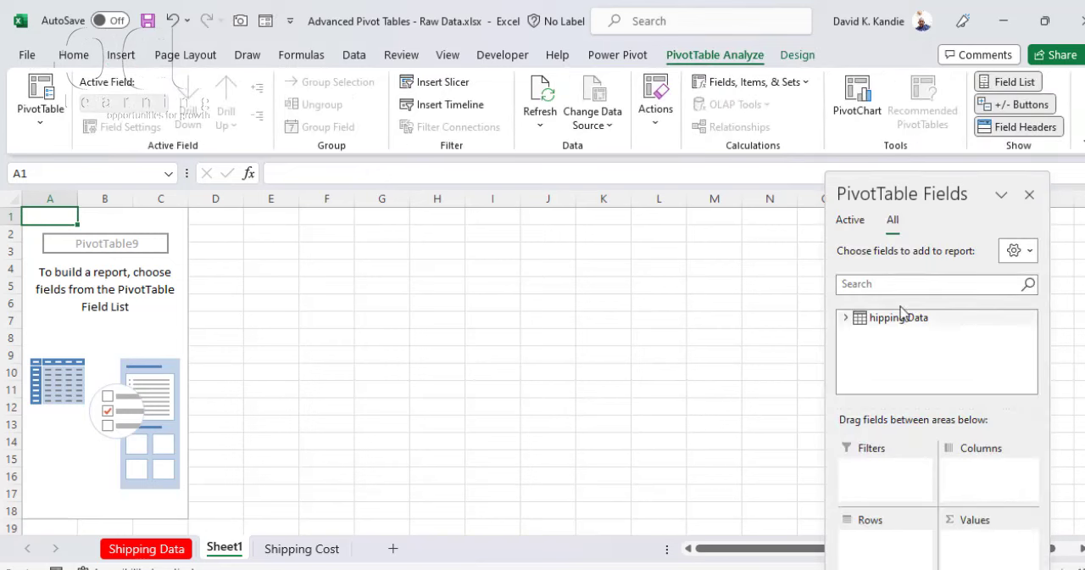
Step: Build the PivotTable at A1 with Category in Rows and the Total Sales measure in Values
left_click(847, 320)
scroll(967, 365, "down", 2)
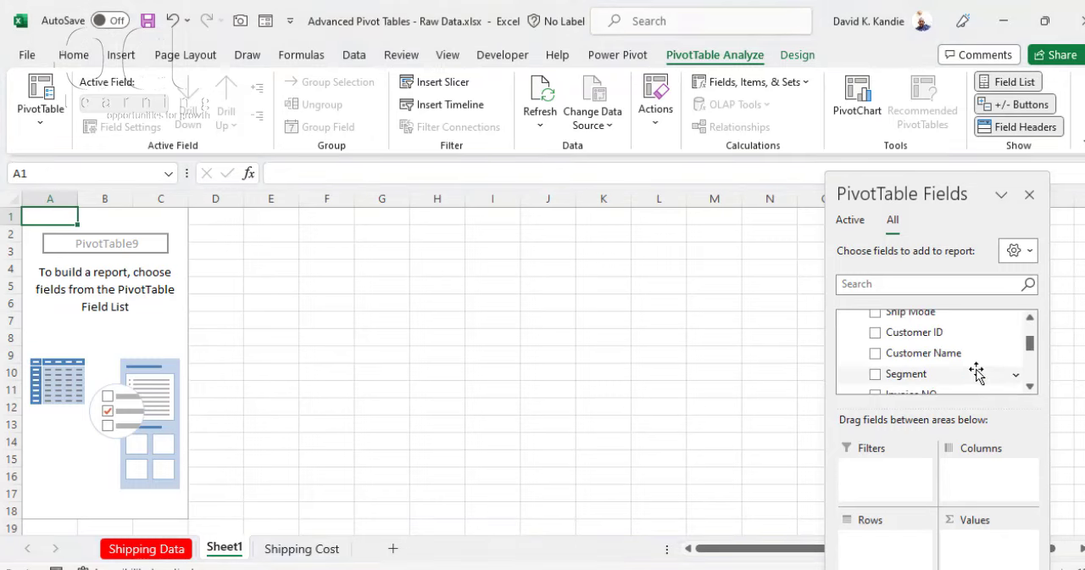
scroll(938, 371, "down", 2)
scroll(932, 373, "down", 2)
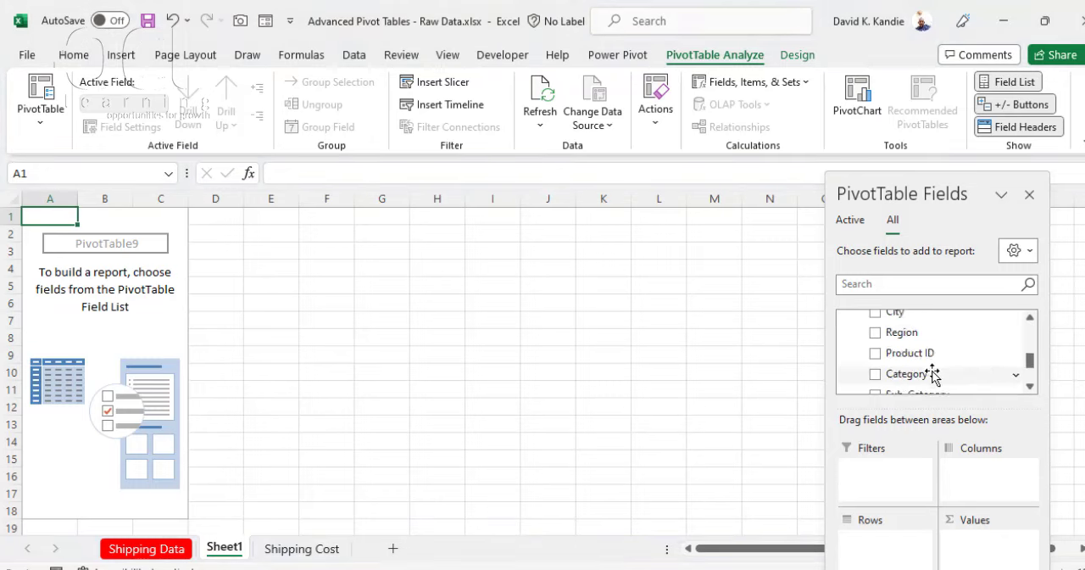
left_click_drag(933, 373, 899, 543)
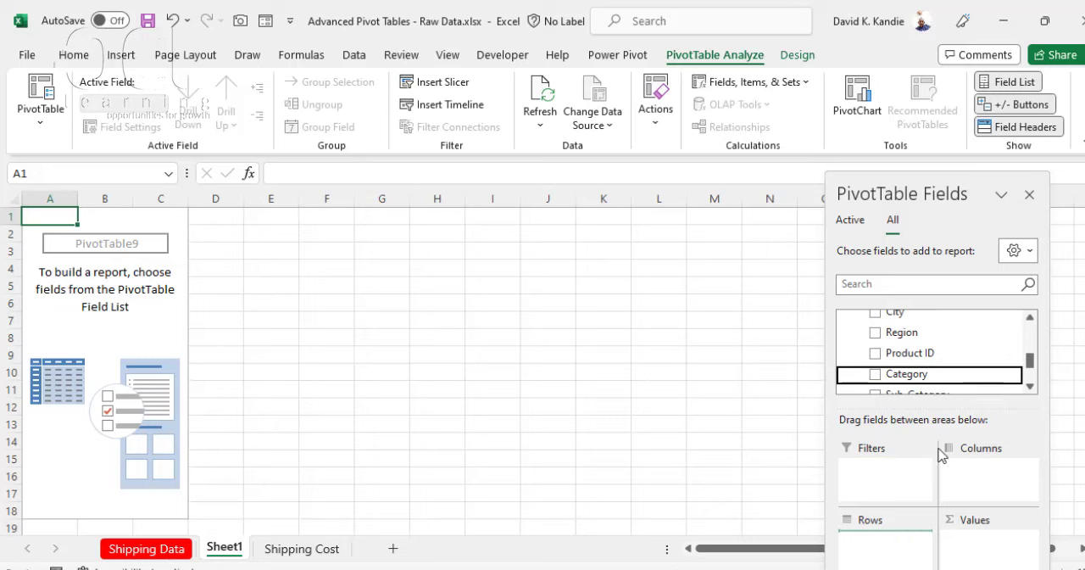
left_click_drag(1029, 362, 1028, 386)
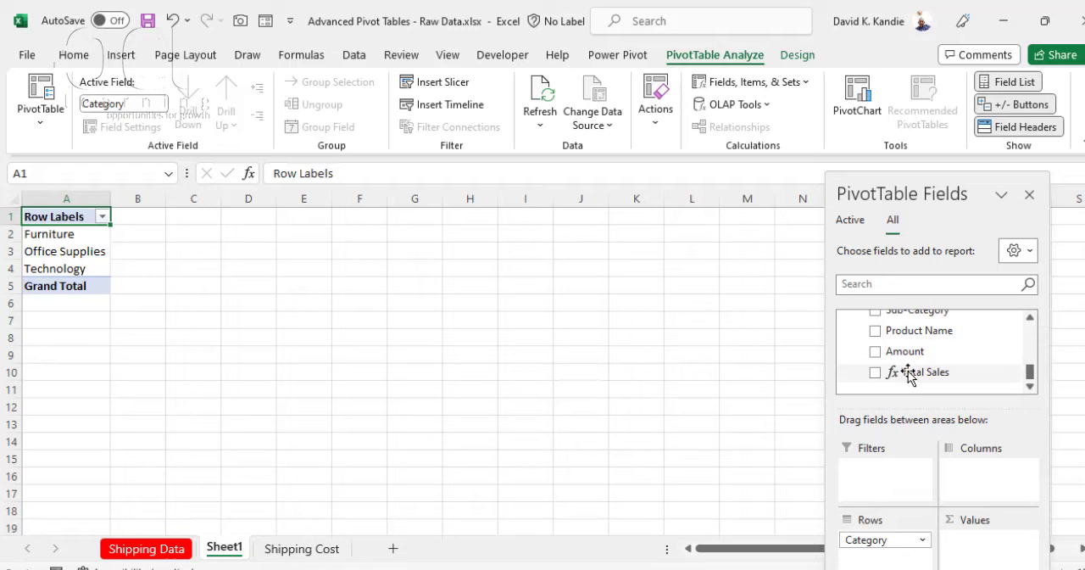
left_click_drag(910, 378, 987, 553)
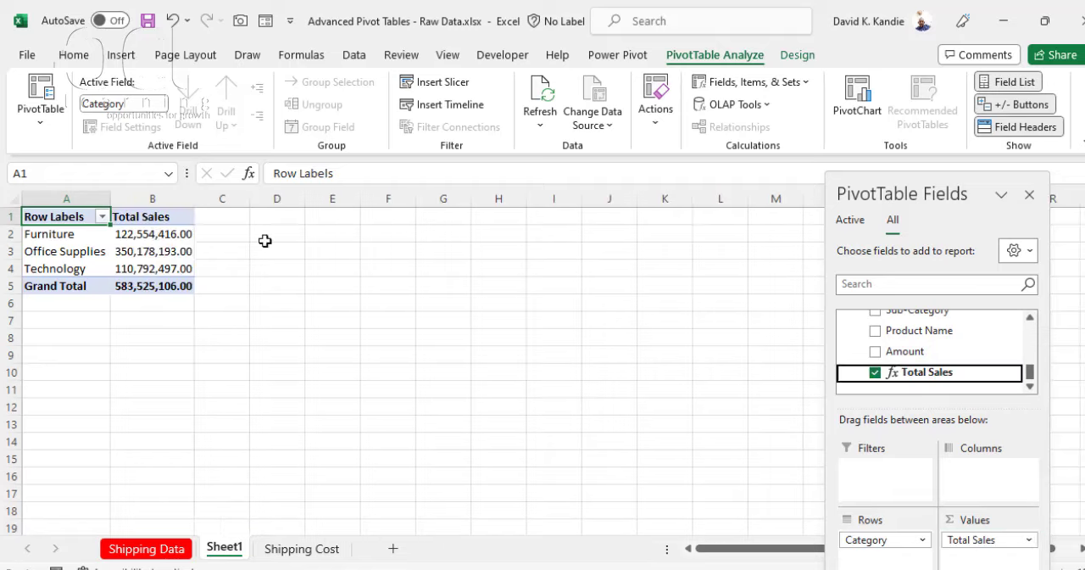
left_click(138, 234)
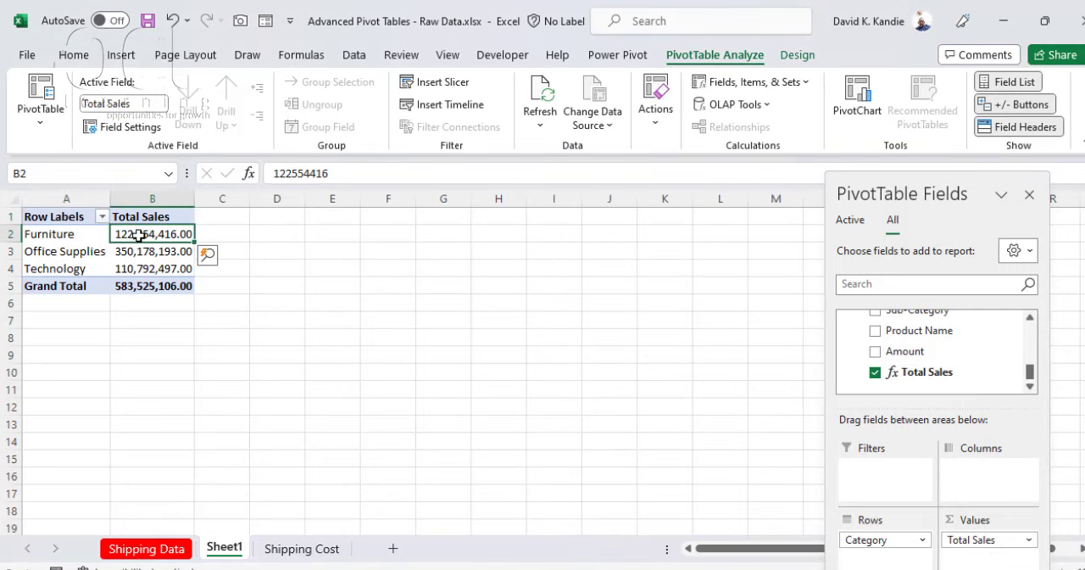
Step: Insert a second PivotTable from the Data Model at cell D1 of Sheet1
left_click(292, 217)
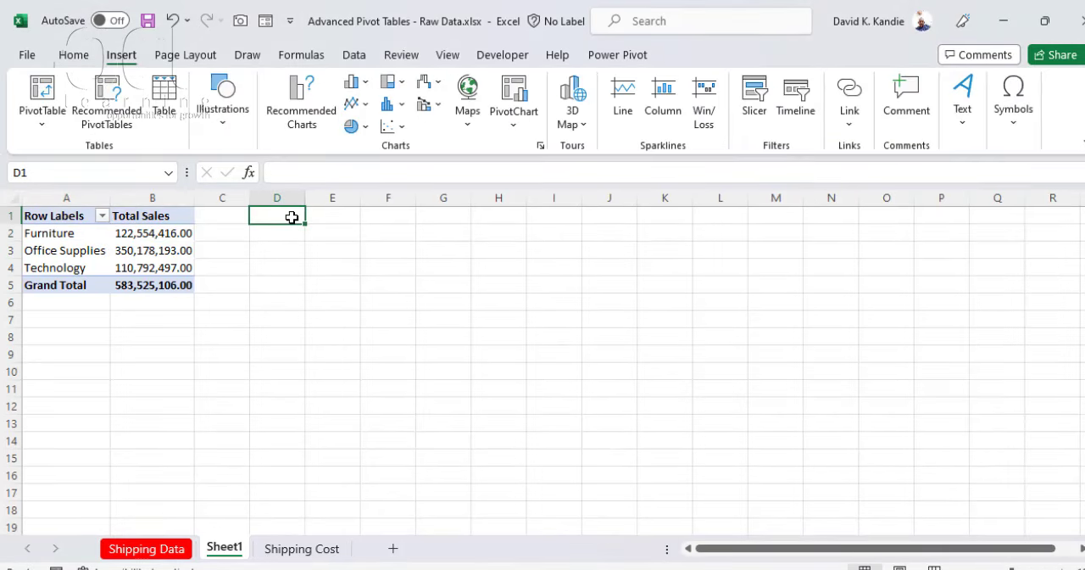
left_click(41, 125)
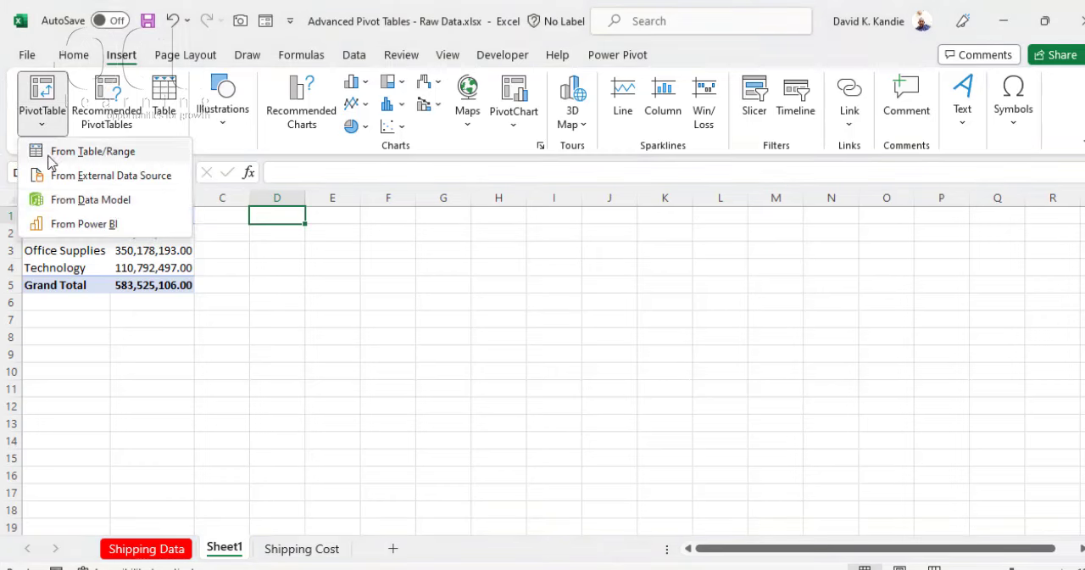
left_click(66, 200)
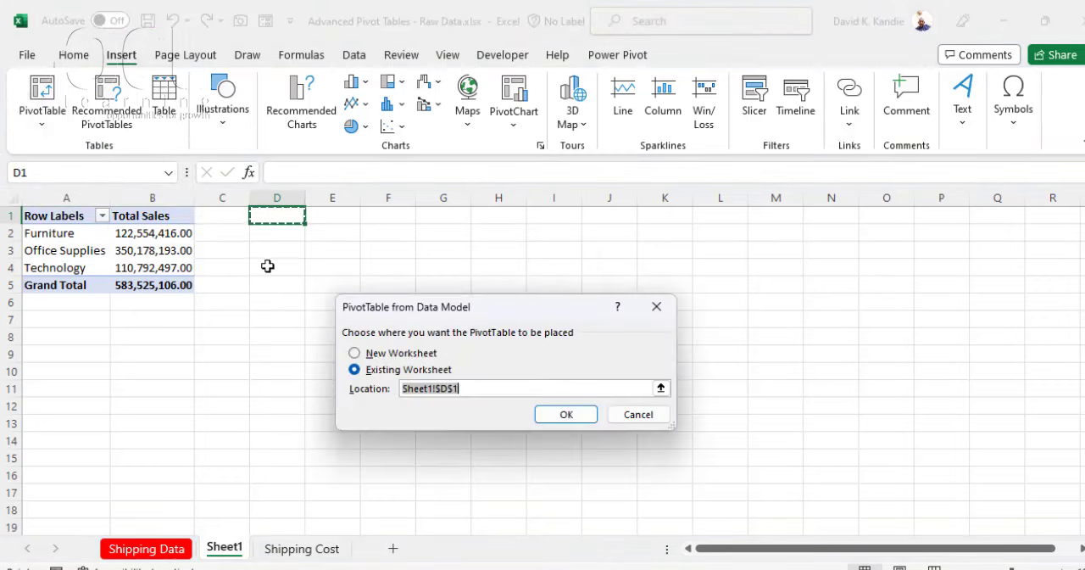
left_click(590, 419)
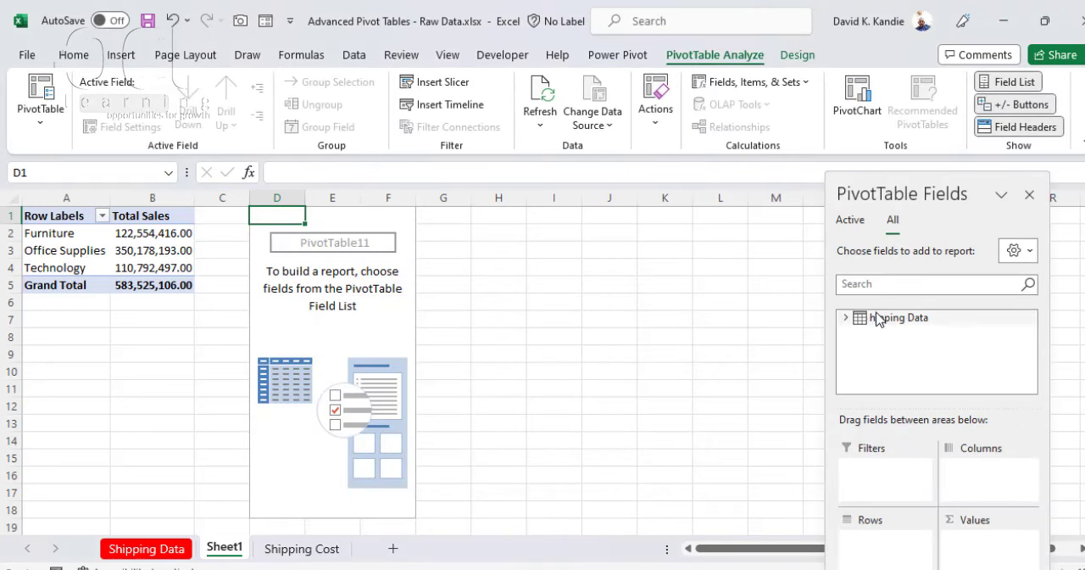
Step: Put Transaction Date in Rows and Total Sales in Values of the second PivotTable
left_click(848, 319)
left_click_drag(893, 375, 890, 535)
left_click_drag(1031, 334, 1017, 399)
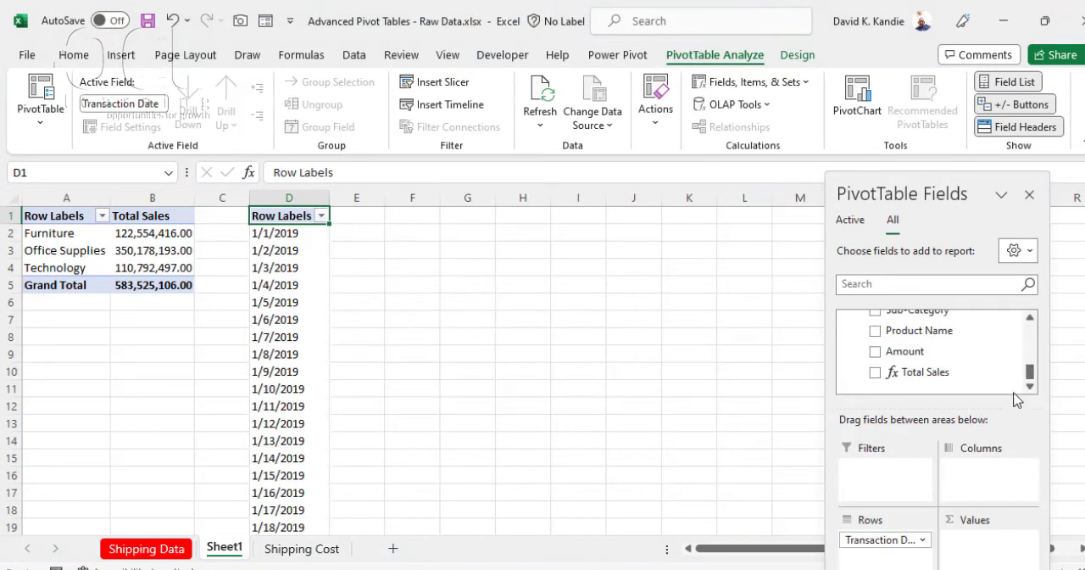
left_click_drag(923, 373, 982, 551)
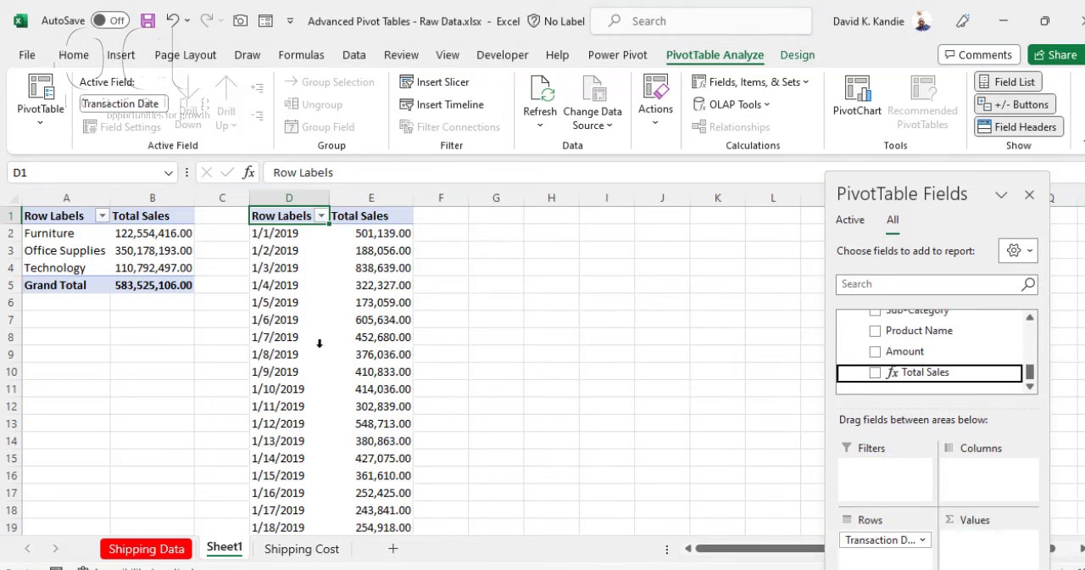
Step: Group the Transaction Date row labels by Months and Years
left_click(295, 250)
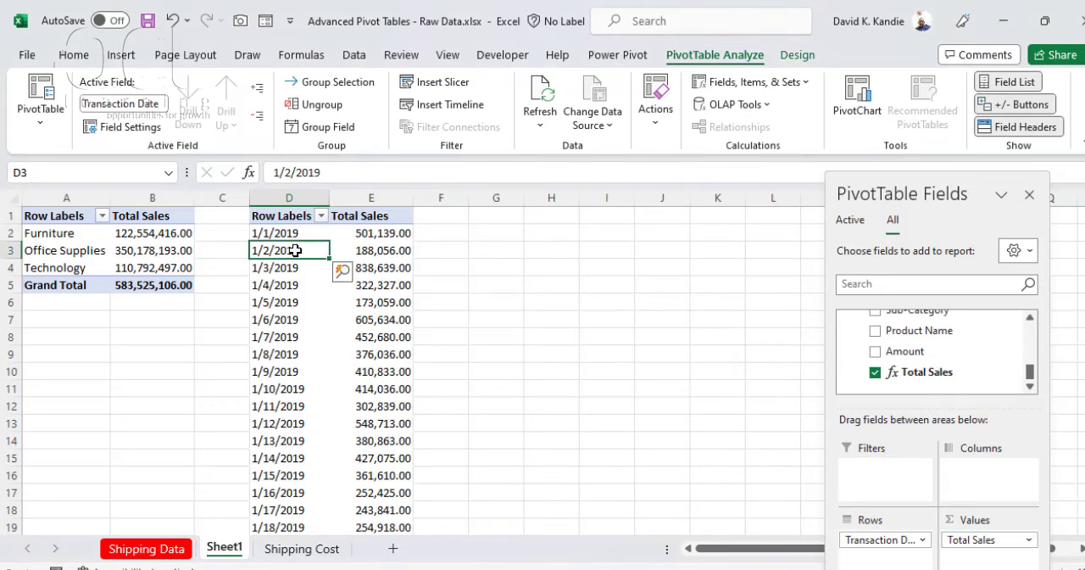
right_click(295, 250)
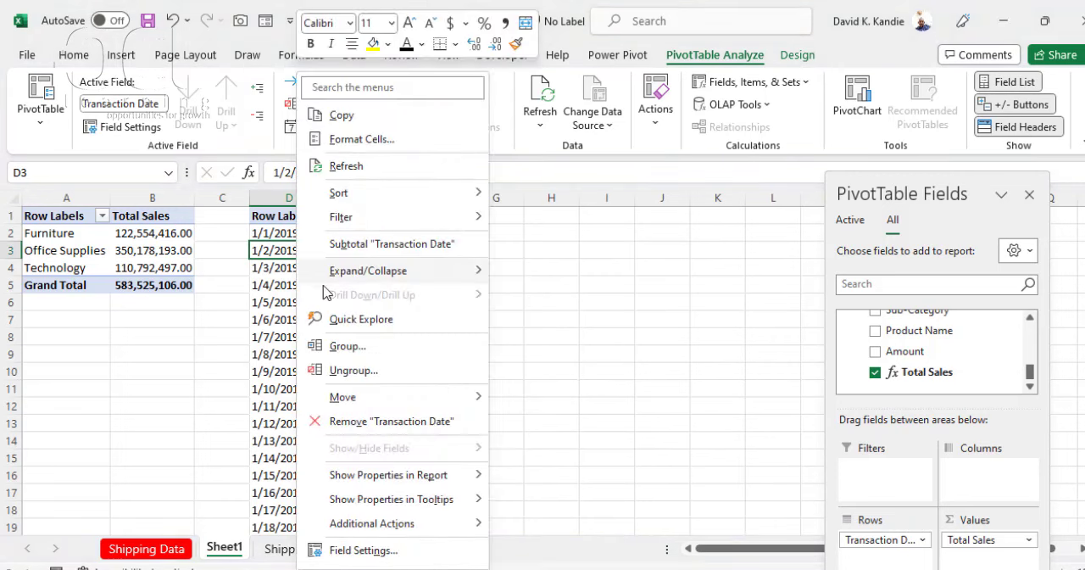
left_click(349, 347)
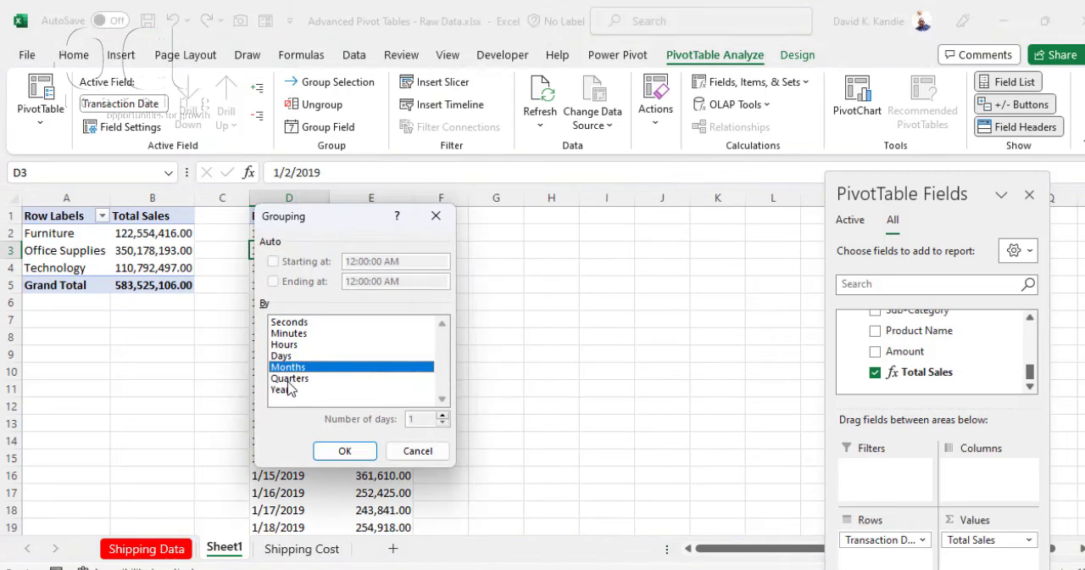
left_click(288, 390)
left_click(345, 450)
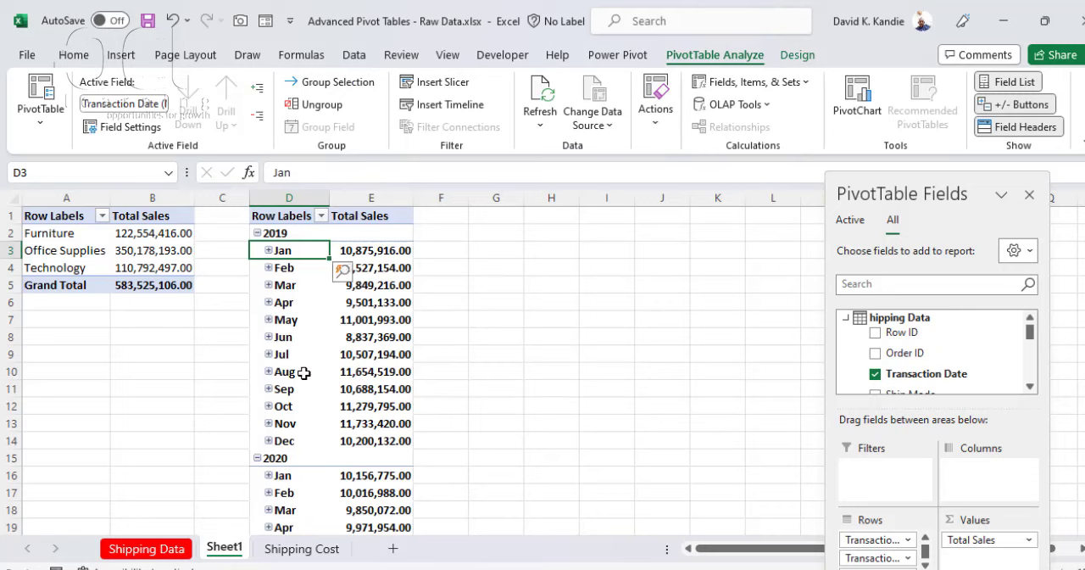
Step: Delete the PivotTable in columns D and E and select cell D1
left_click_drag(288, 199, 376, 219)
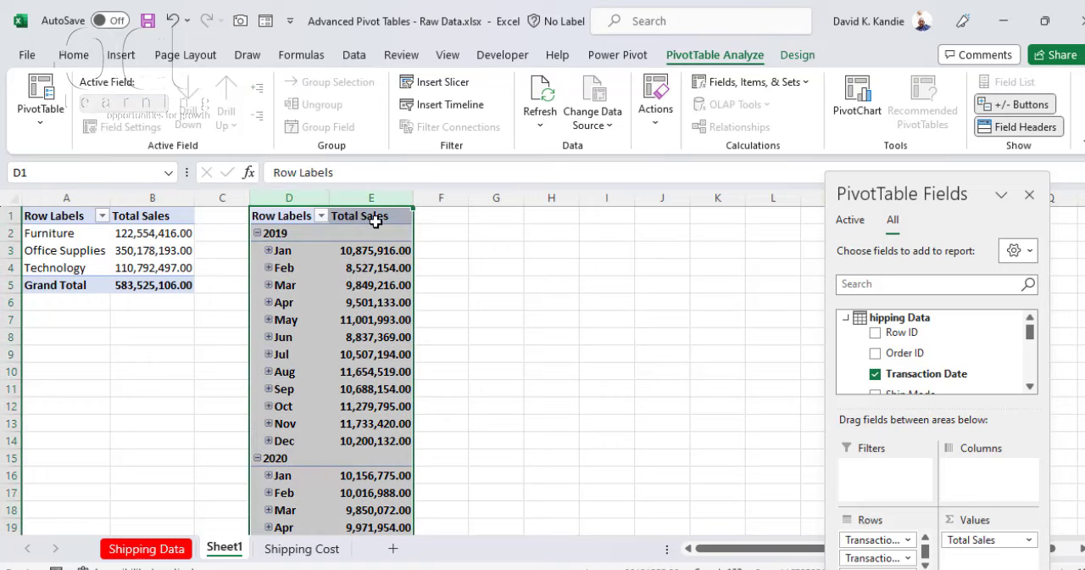
key("Delete")
left_click(296, 214)
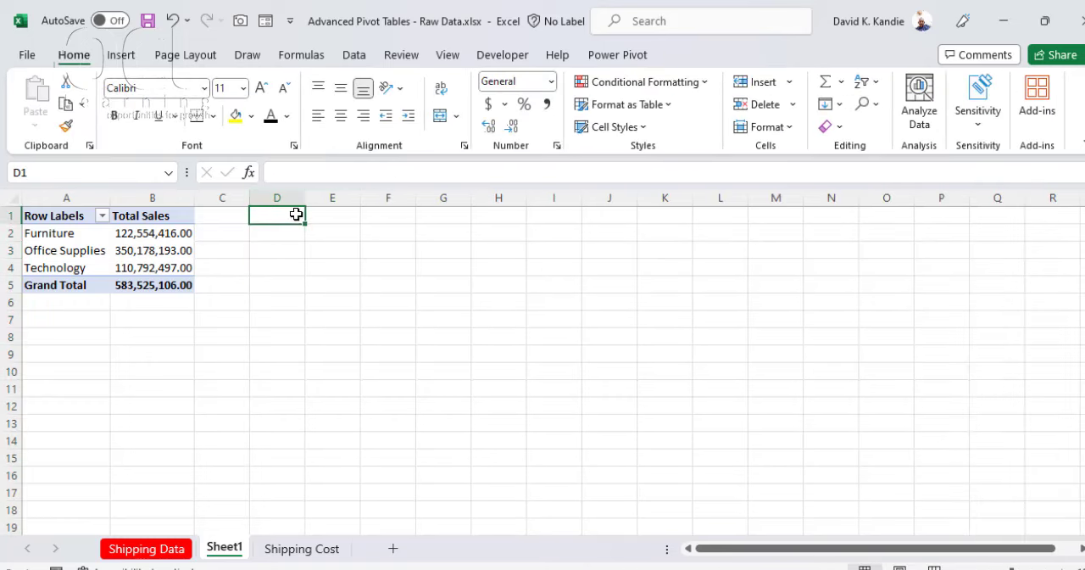
Step: Open the Power Pivot window, select the Transaction Date column and create a new date table in the Data Model
left_click(355, 56)
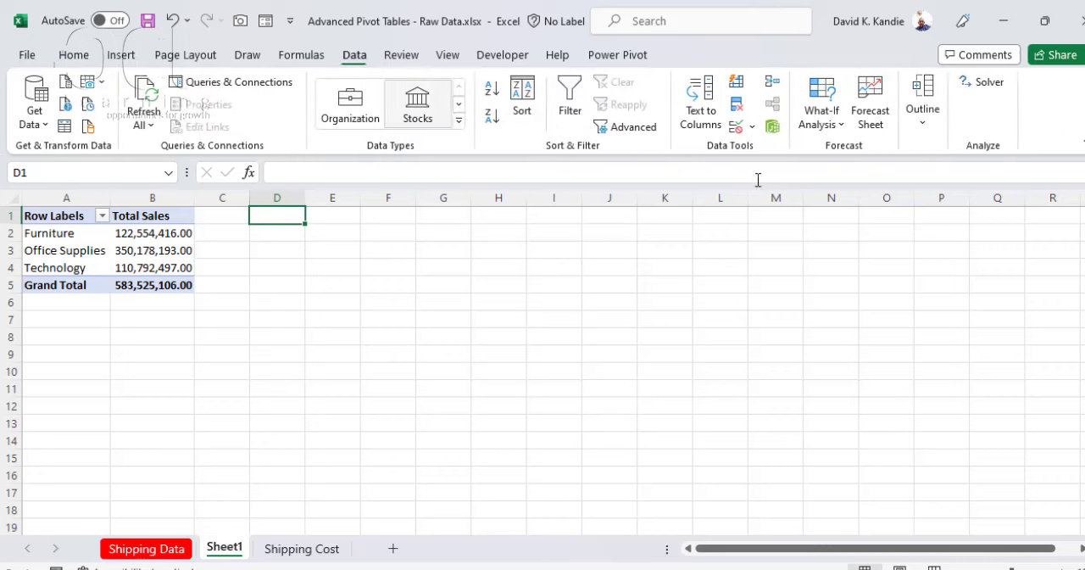
left_click(772, 127)
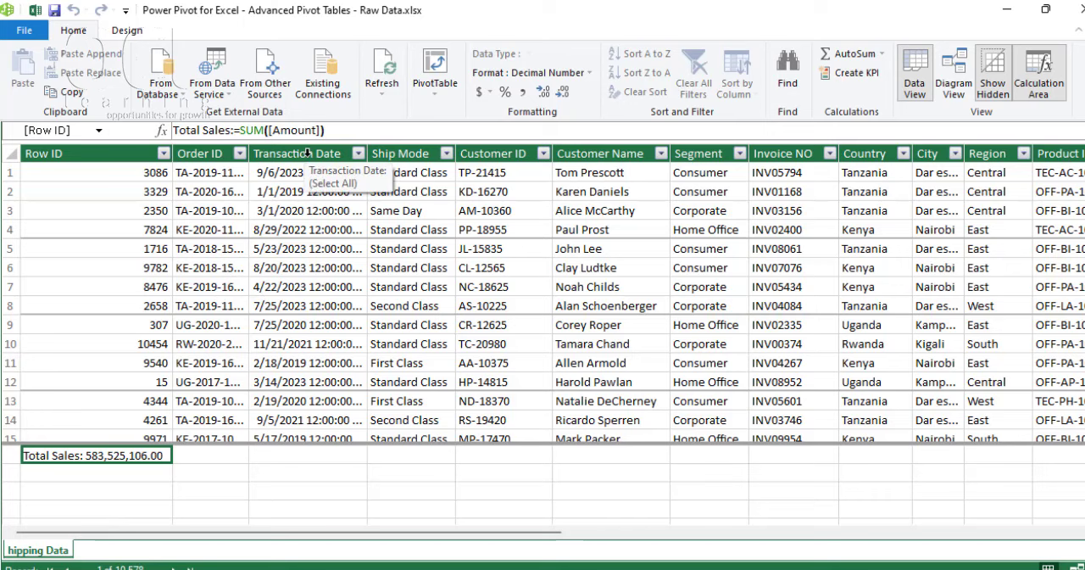
left_click(307, 153)
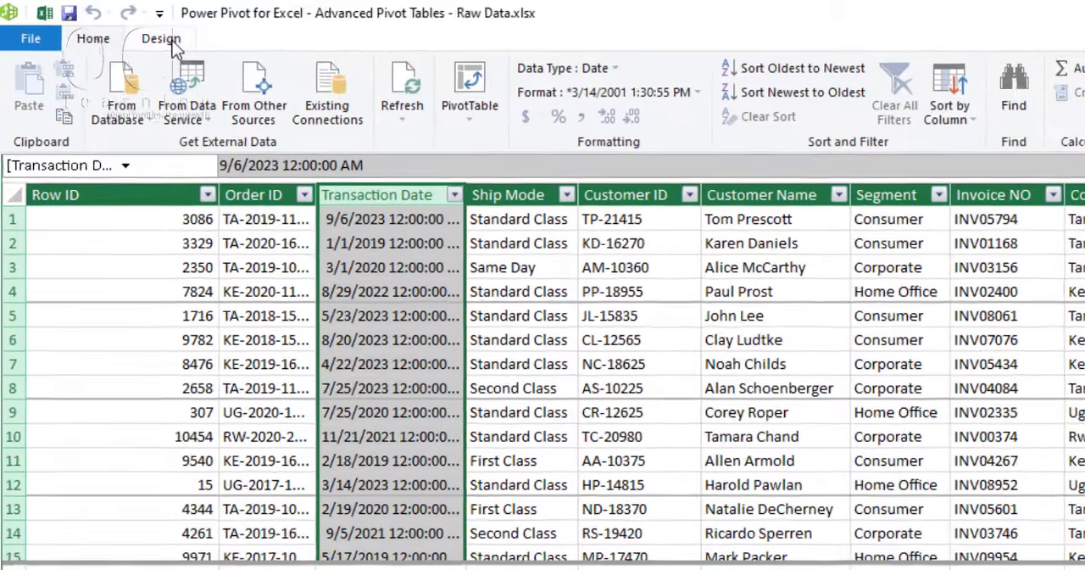
left_click(127, 30)
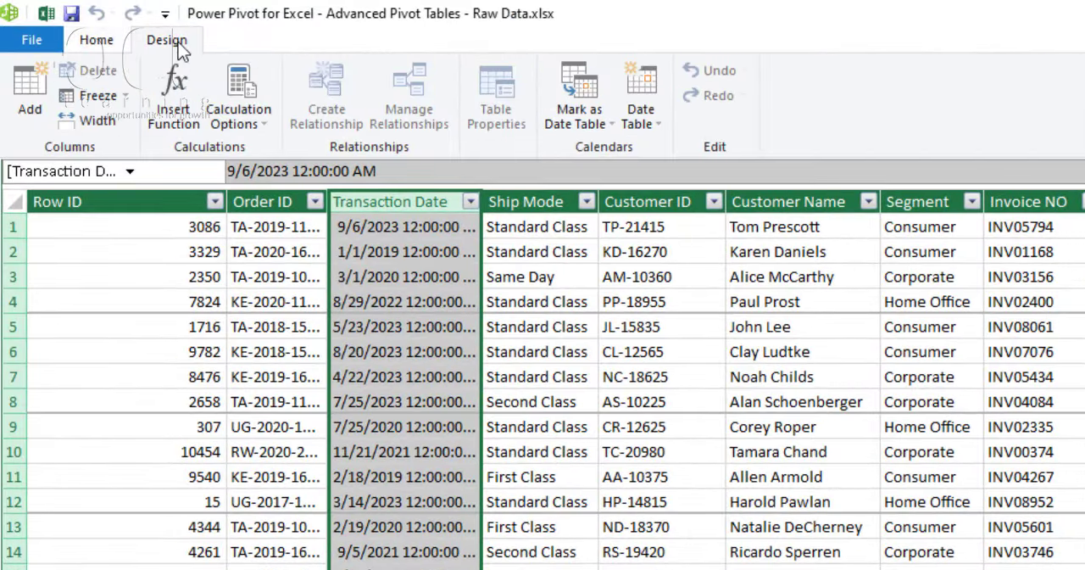
left_click(634, 135)
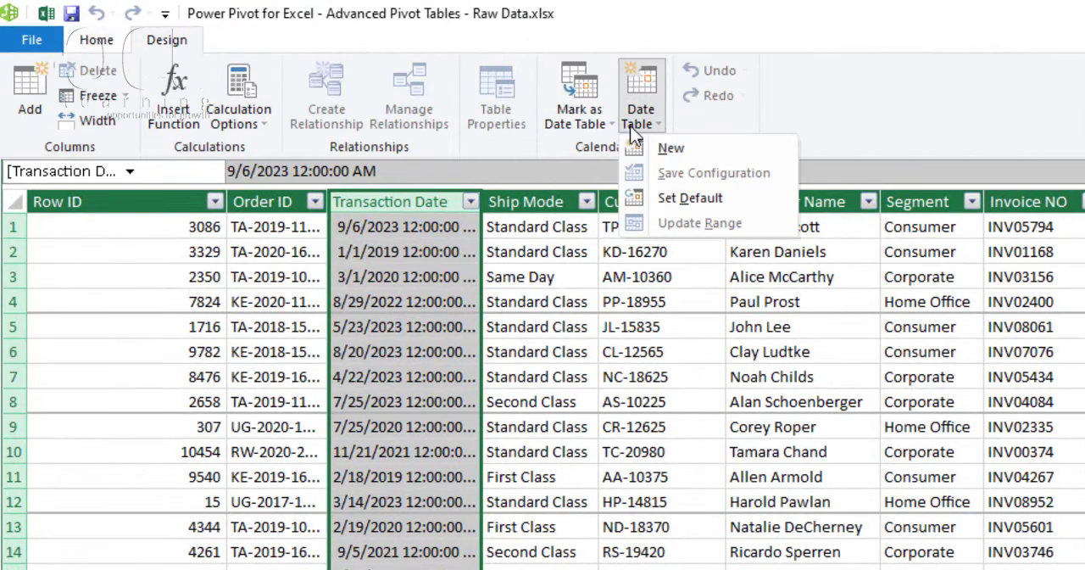
left_click(670, 151)
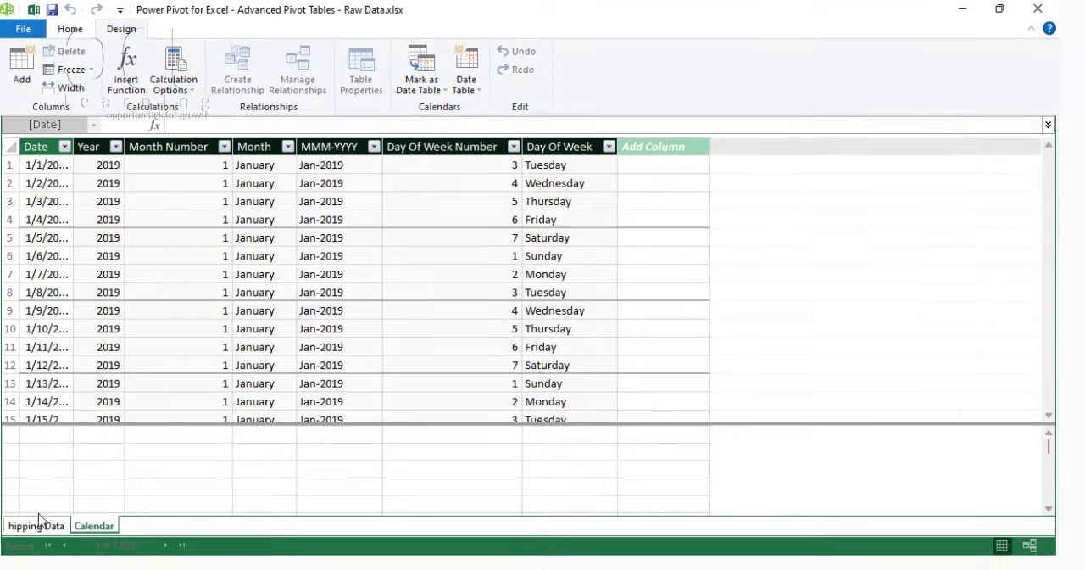
Step: From the Shipping Data table, switch the model to Diagram View and enlarge the Calendar and Shipping Data boxes to show more fields
left_click(38, 525)
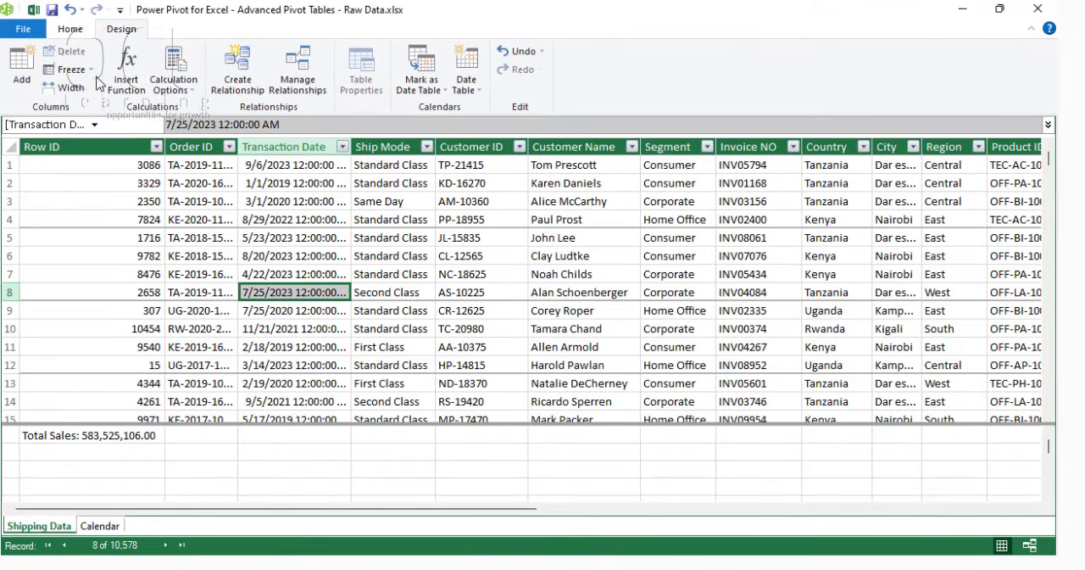
left_click(67, 33)
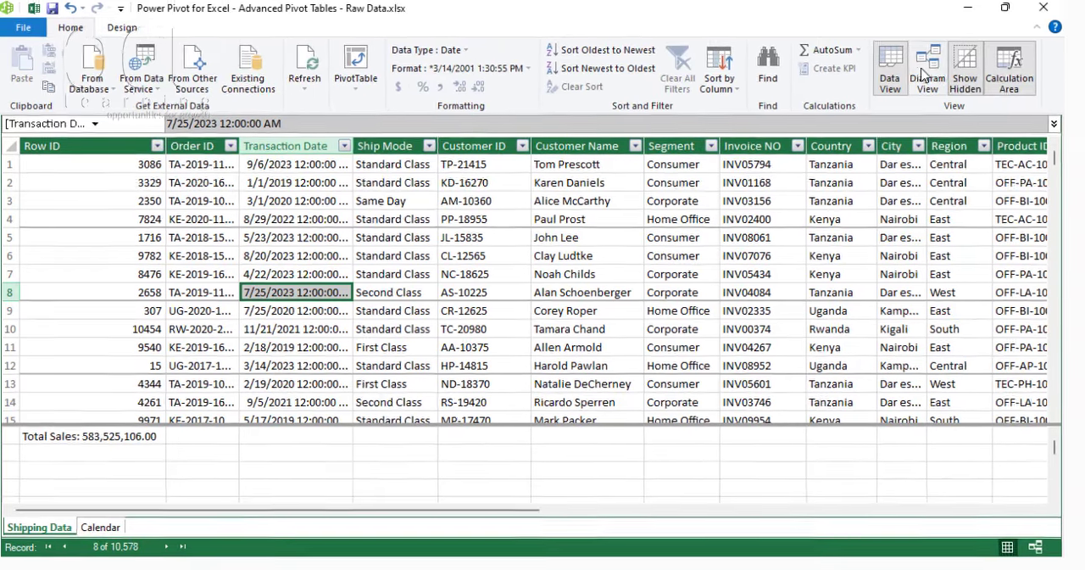
left_click(920, 83)
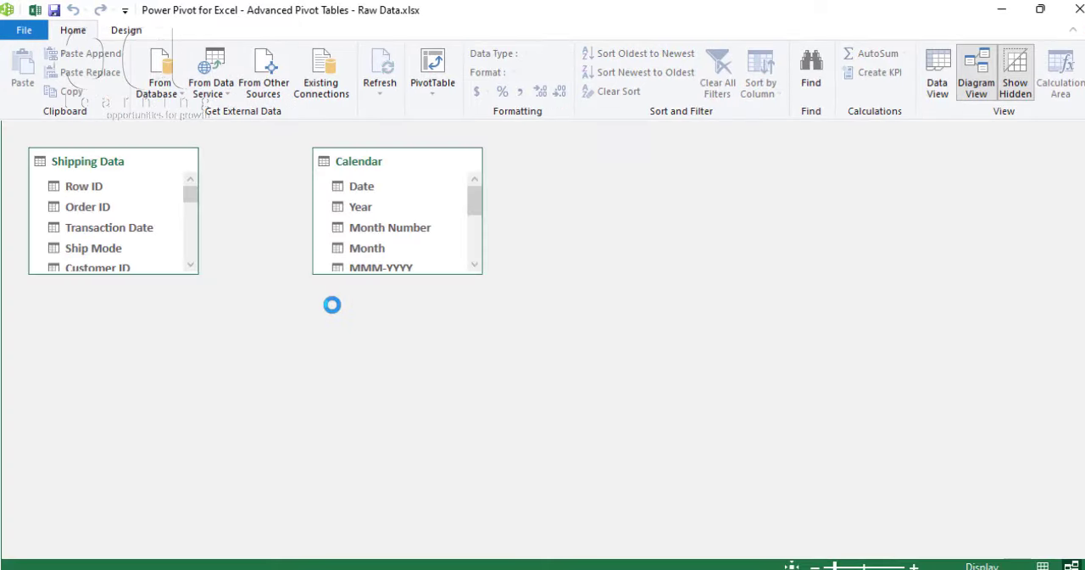
left_click_drag(392, 280, 394, 373)
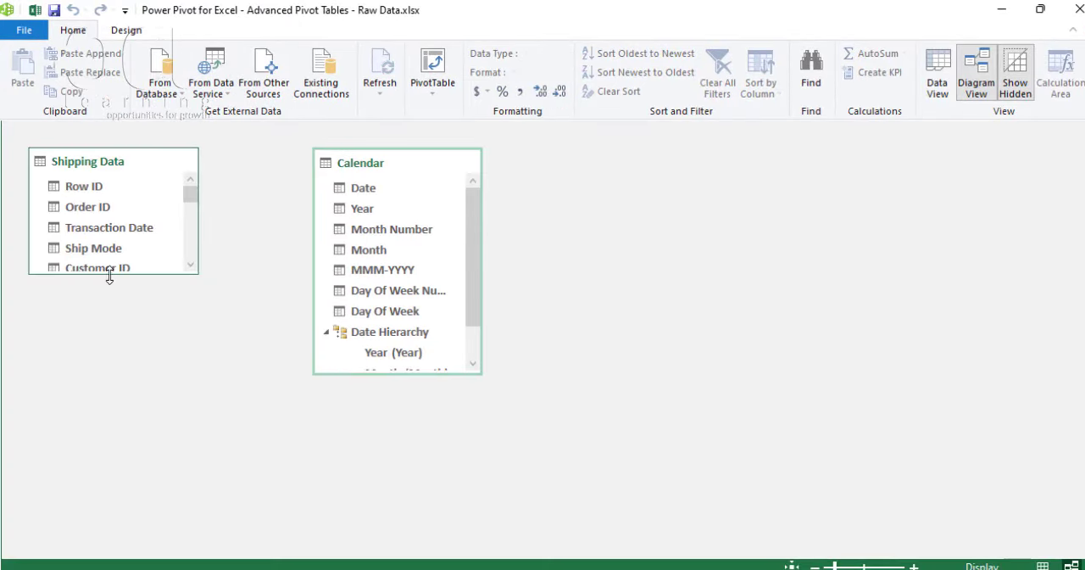
left_click_drag(109, 276, 110, 429)
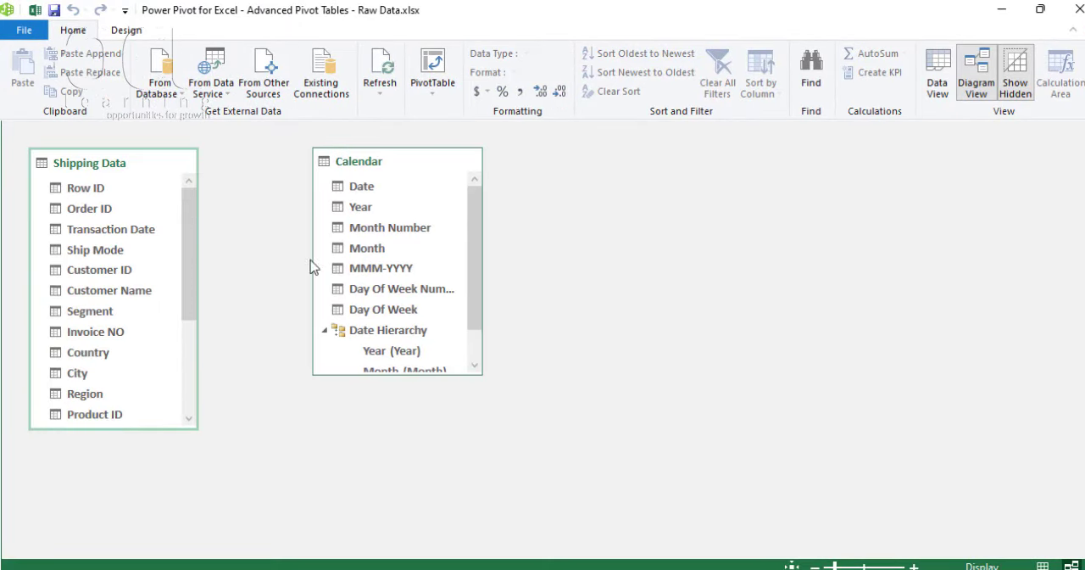
Step: Create a relationship from Calendar's Date to Shipping Data's Transaction Date and close the Power Pivot window
left_click(365, 186)
left_click_drag(265, 198, 133, 228)
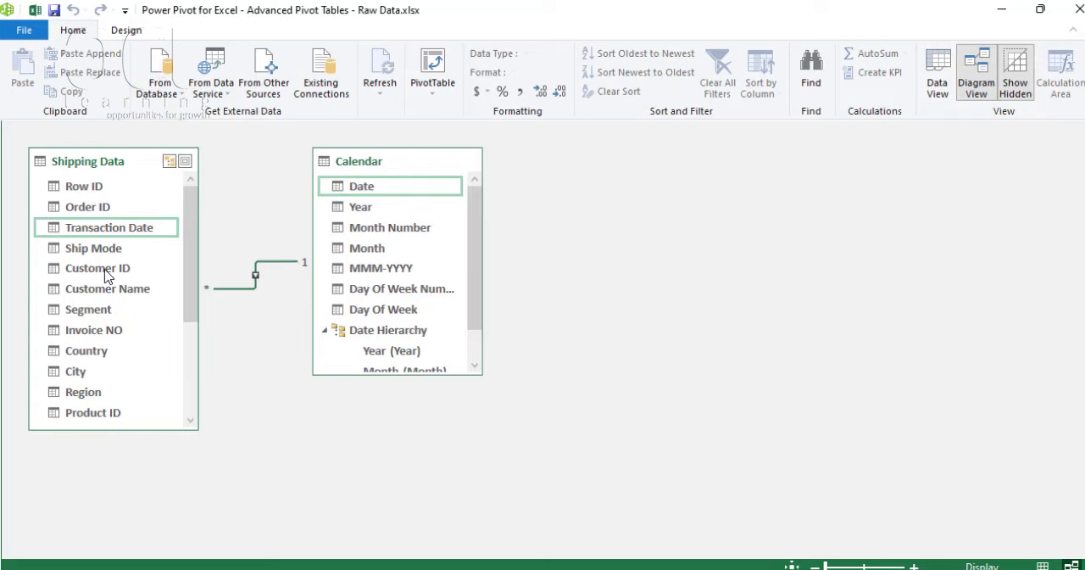
left_click(1078, 10)
Step: Insert a PivotTable from the Data Model at cell D1 of the existing Sheet1
left_click(268, 212)
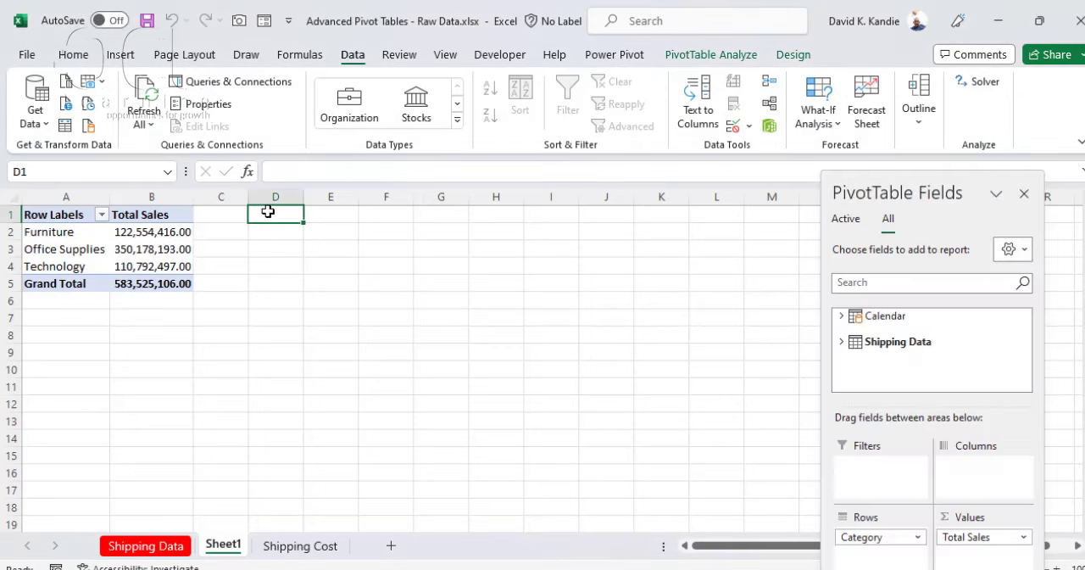
left_click(120, 54)
left_click(42, 102)
left_click(87, 196)
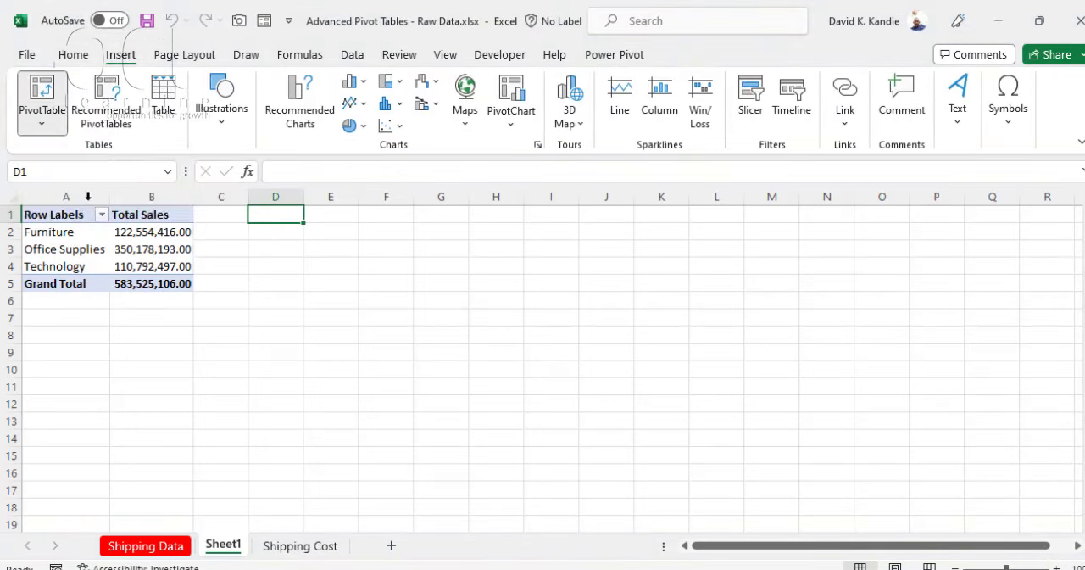
left_click(559, 413)
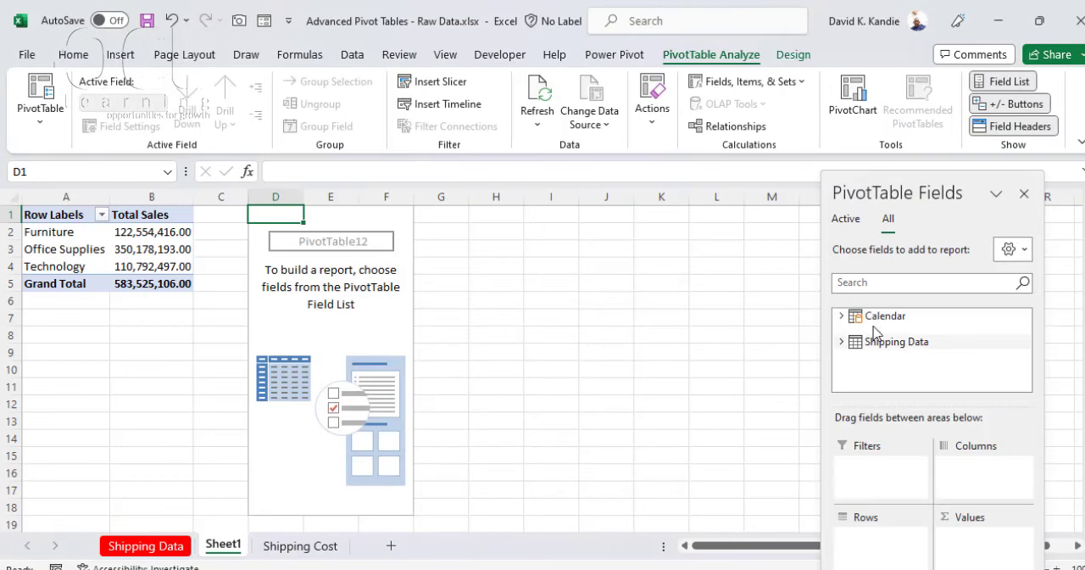
Step: Add the Calendar table's Year and Month fields to the new PivotTable's rows, with Month below Year
left_click(875, 318)
left_click(842, 317)
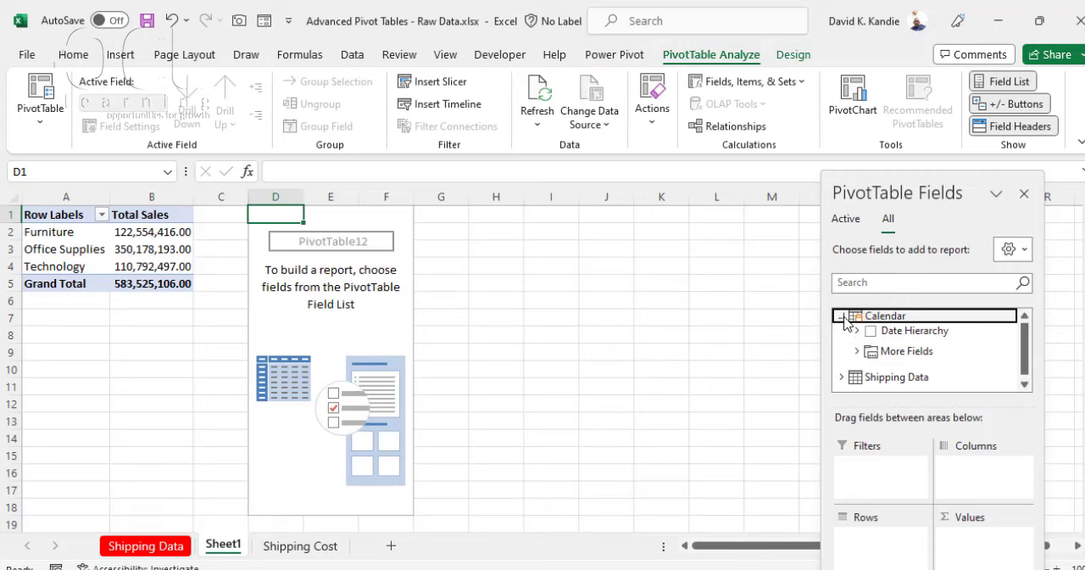
left_click(859, 352)
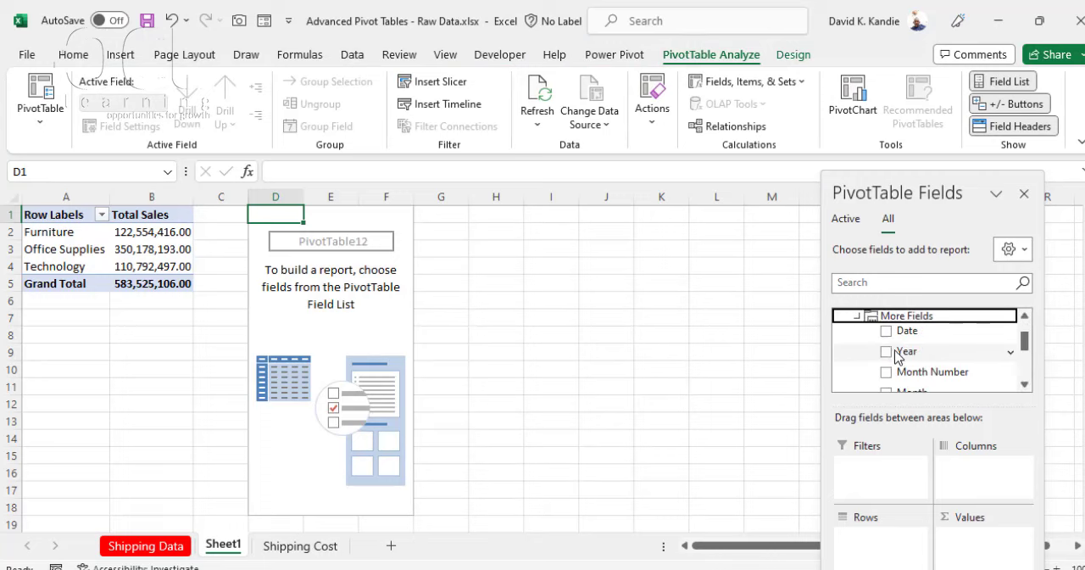
left_click(886, 351)
left_click(887, 392)
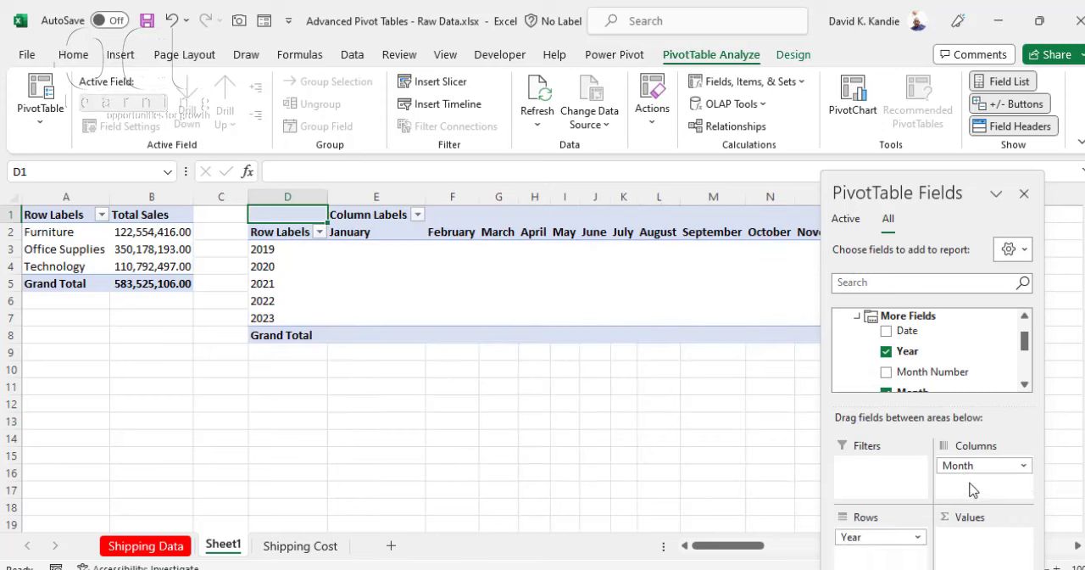
left_click_drag(967, 468, 886, 553)
Step: Add the Total Sales measure from Shipping Data to the values of the year and month PivotTable
left_click(857, 317)
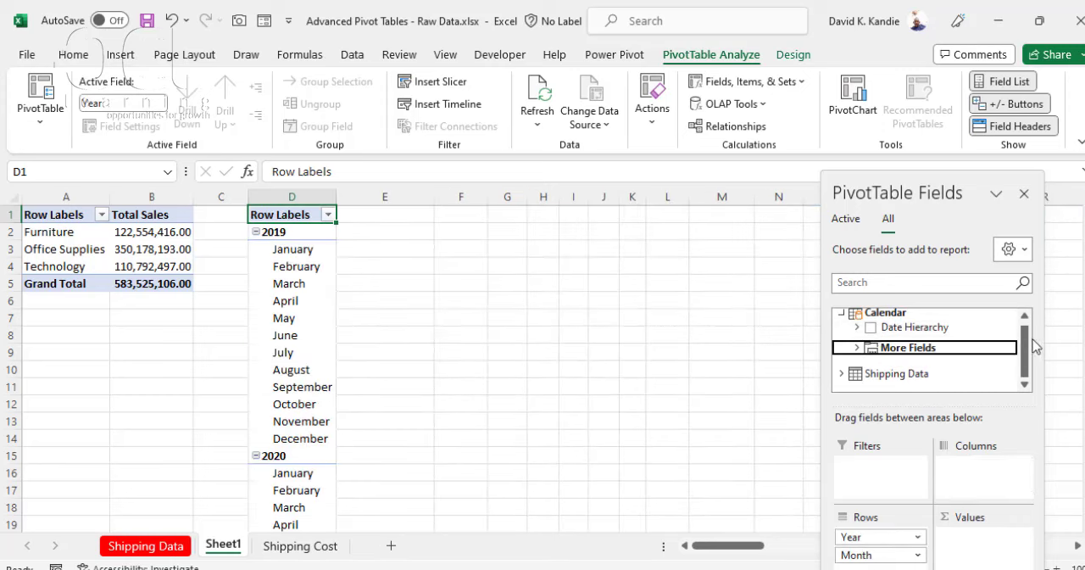
left_click(842, 373)
scroll(1035, 352, "down", 5)
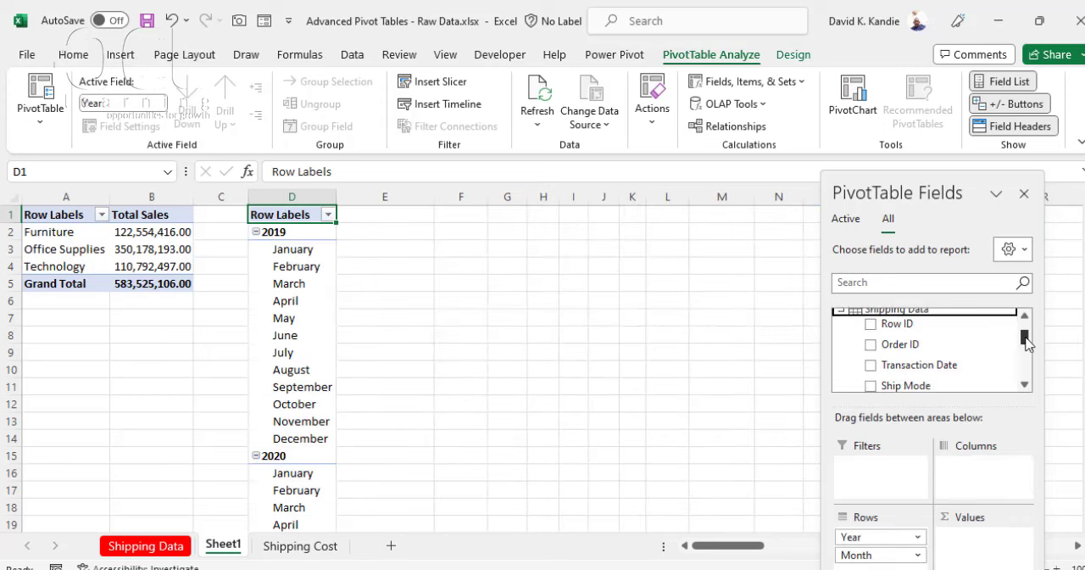
left_click_drag(905, 371, 980, 554)
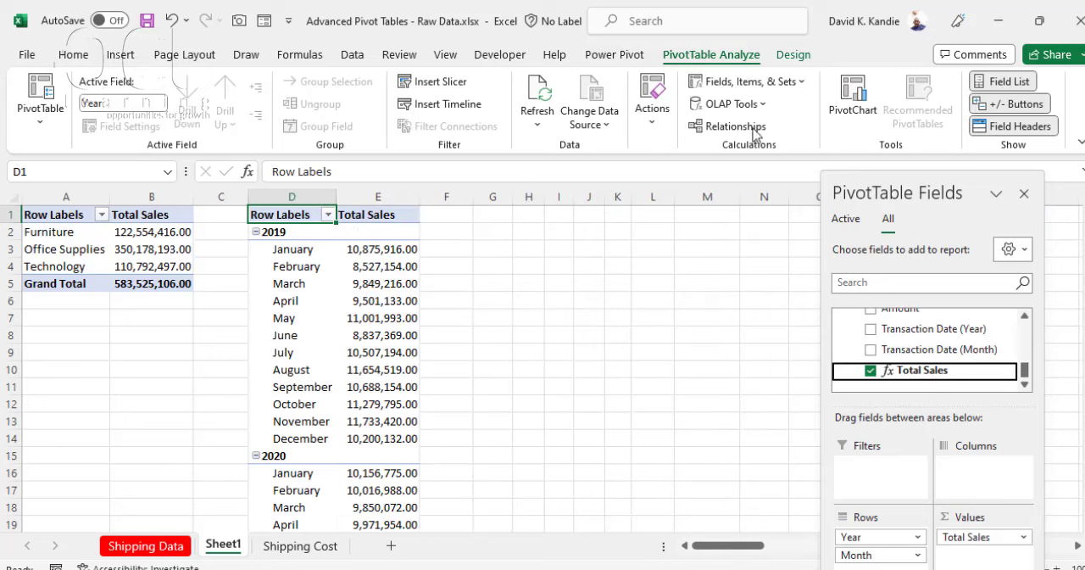
Step: Set the year and month PivotTable's report layout to tabular form and look through its rows
left_click(793, 54)
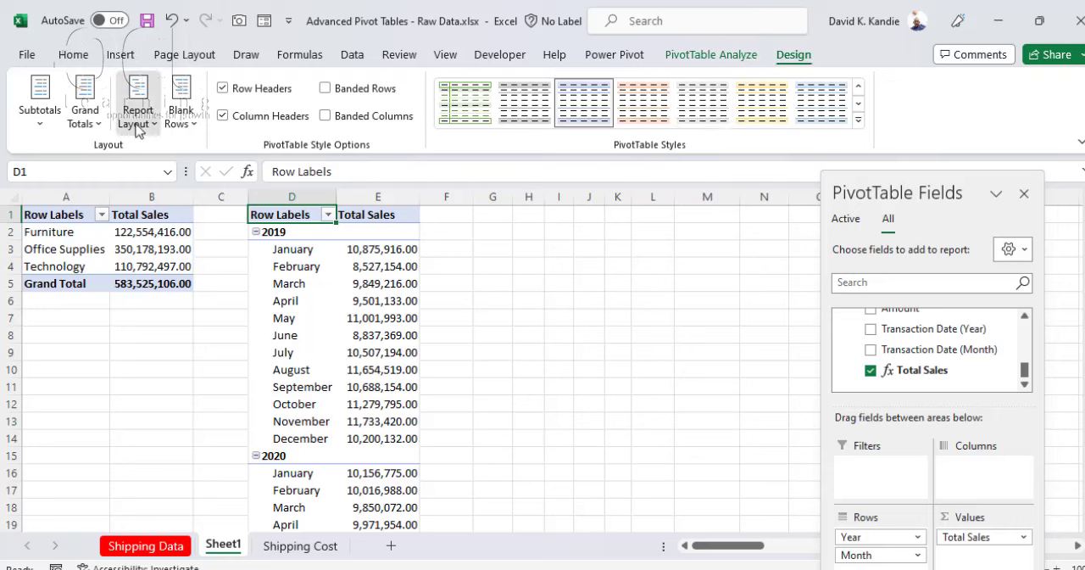
left_click(138, 123)
left_click(198, 246)
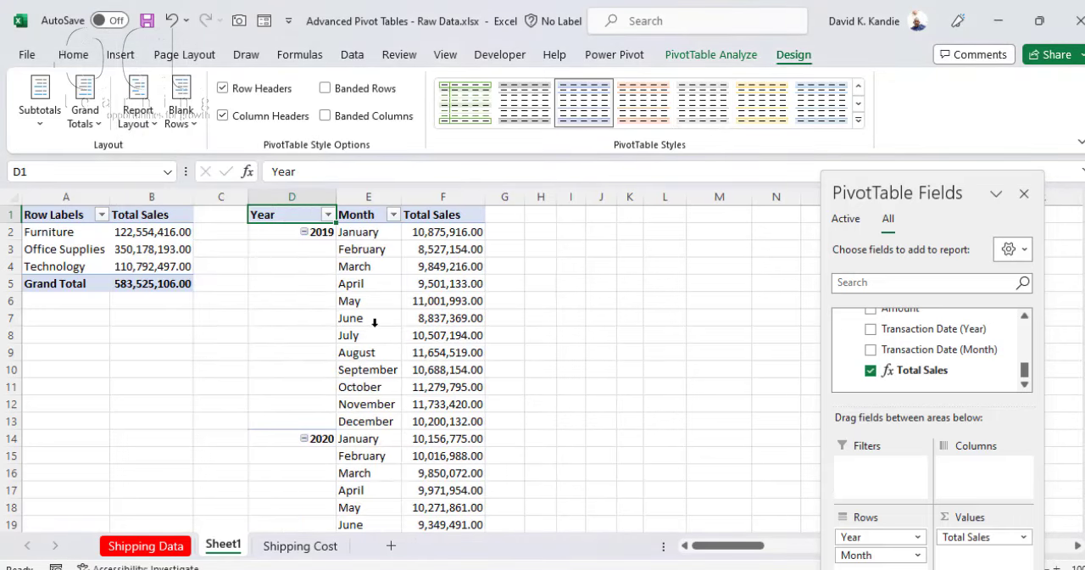
scroll(356, 335, "down", 6)
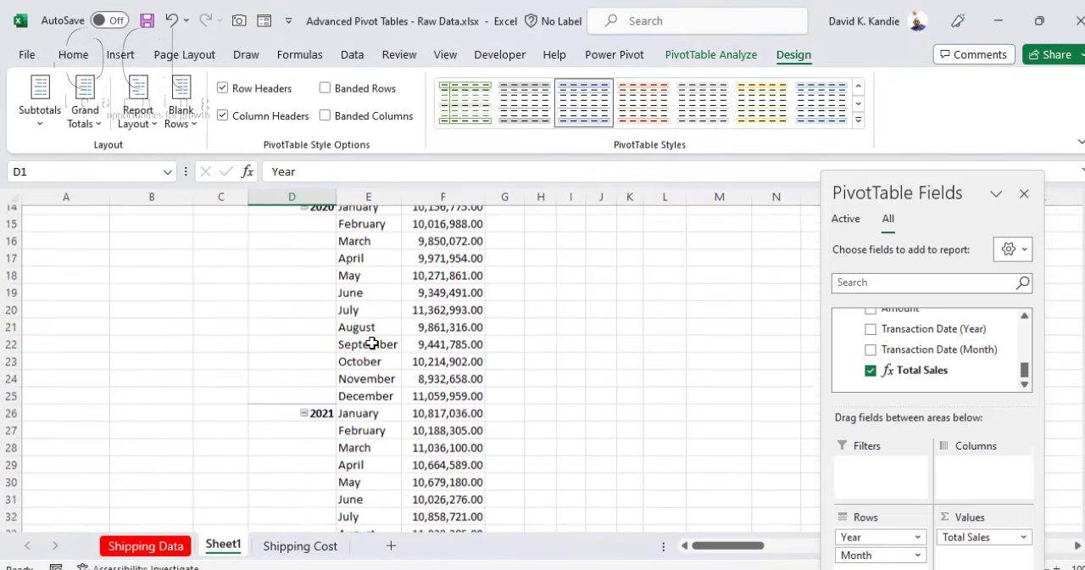
scroll(387, 305, "up", 5)
scroll(437, 231, "up", 1)
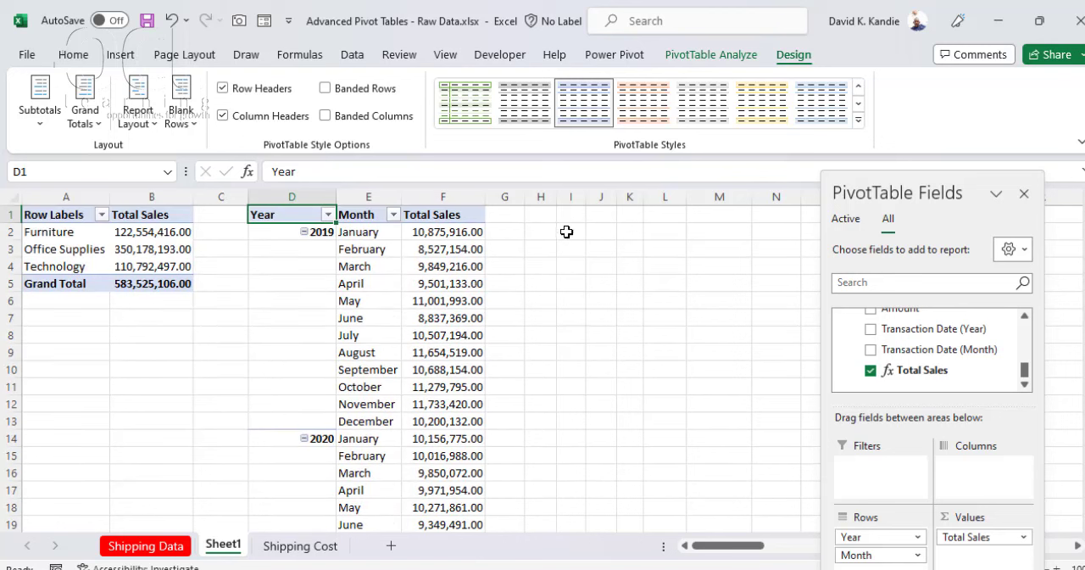
Step: Insert another PivotTable from the Data Model at cell I1 of Sheet1
left_click(568, 215)
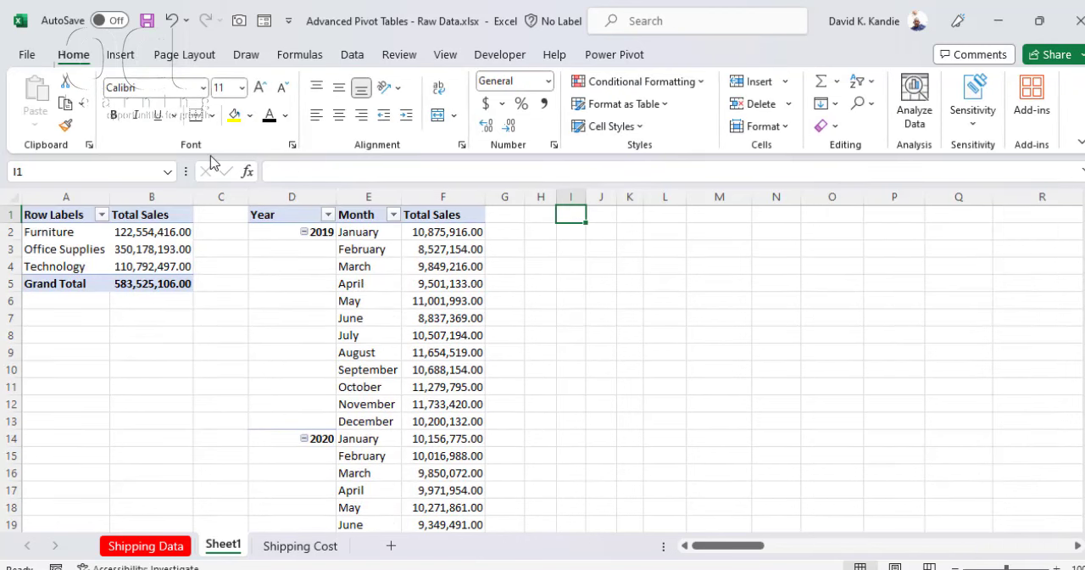
left_click(122, 58)
left_click(41, 118)
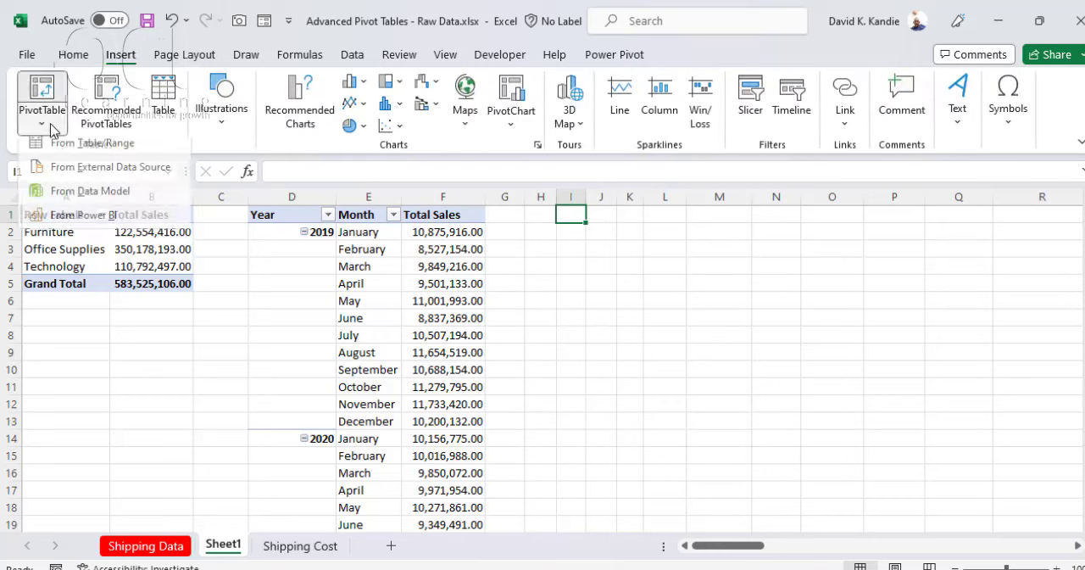
left_click(84, 198)
left_click(562, 410)
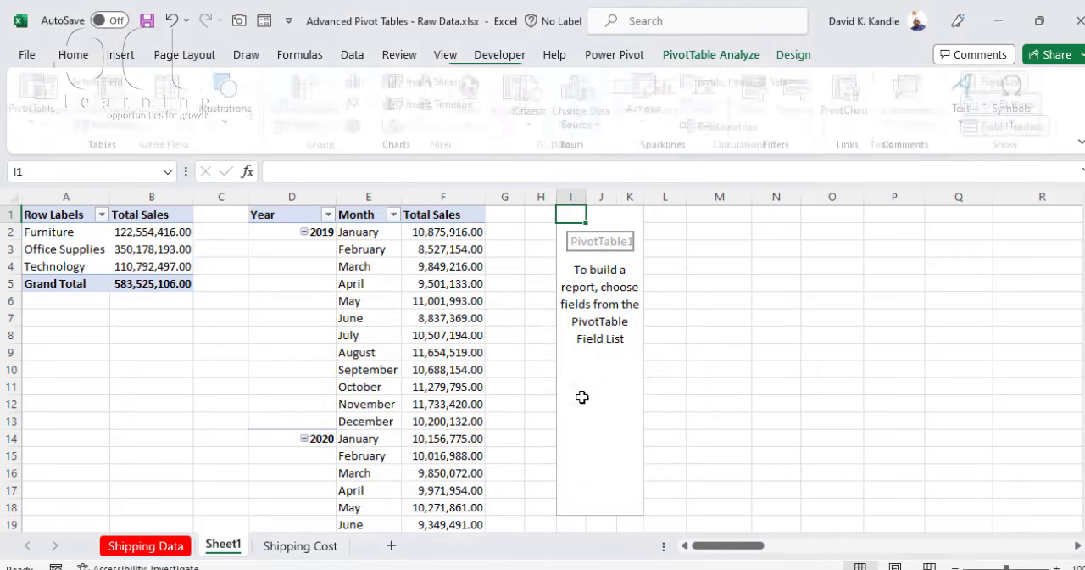
Step: Place the Shipping Data table's Total Sales measure in the new PivotTable's values and Country in its rows
left_click(843, 342)
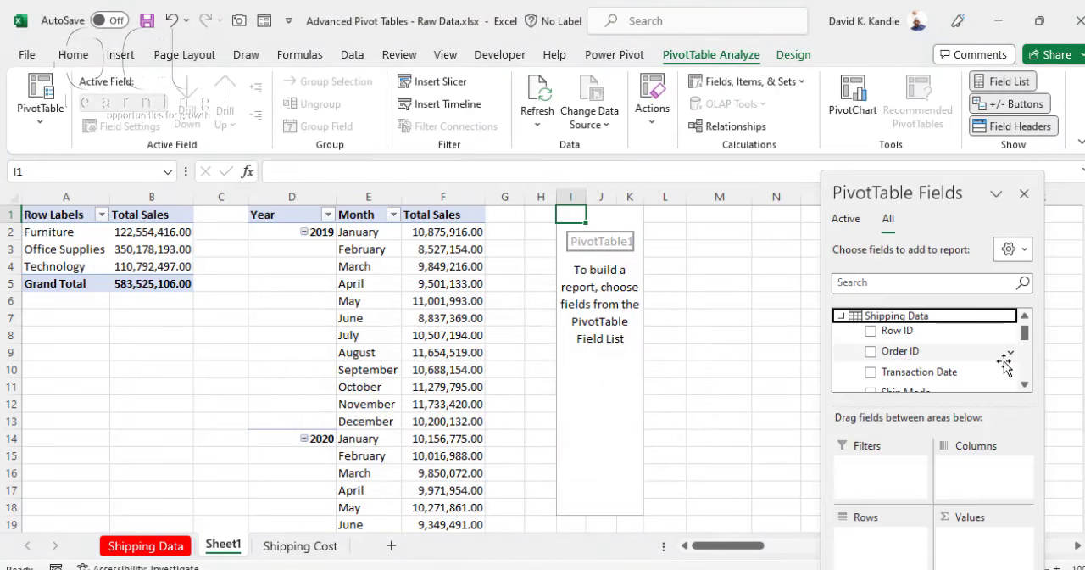
left_click_drag(1026, 335, 1027, 376)
left_click_drag(891, 371, 984, 547)
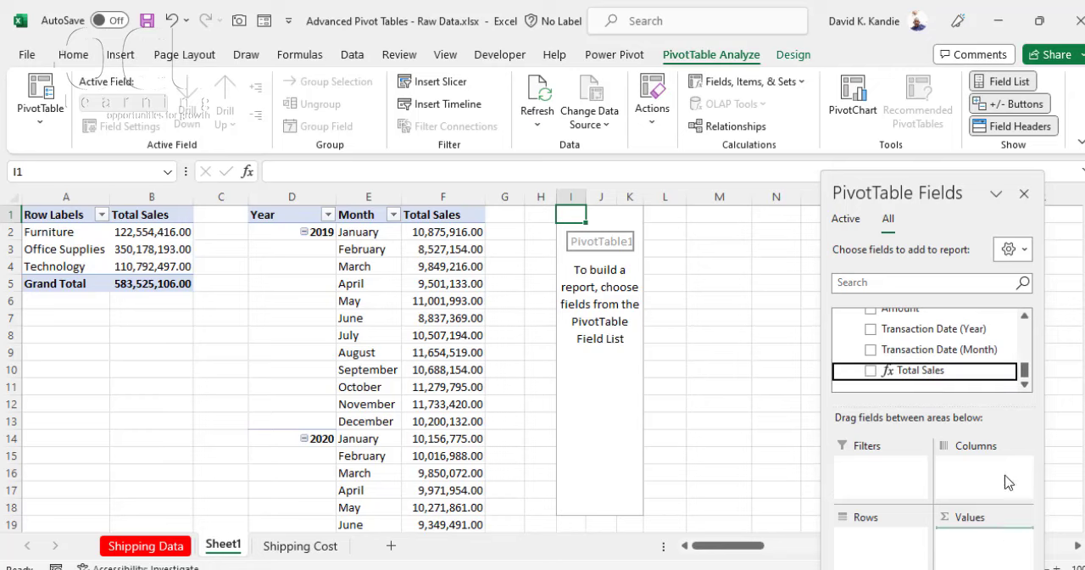
left_click_drag(1025, 370, 1024, 346)
left_click_drag(897, 359, 894, 537)
left_click(467, 263)
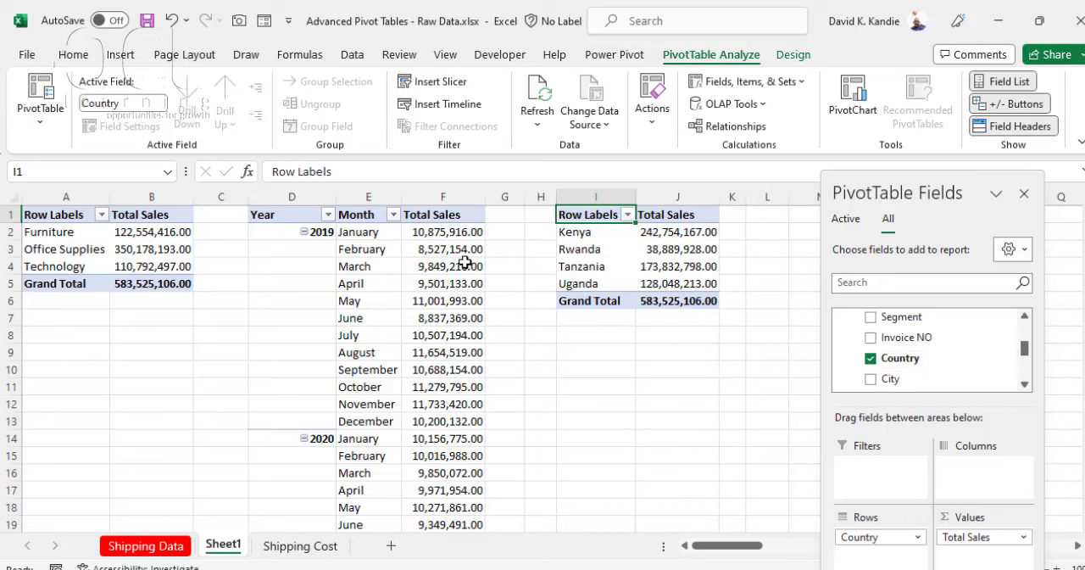
Step: From empty cell M1, insert a slicer on Shipping Data's Ship Mode field using the tables in the workbook Data Model
left_click(804, 214)
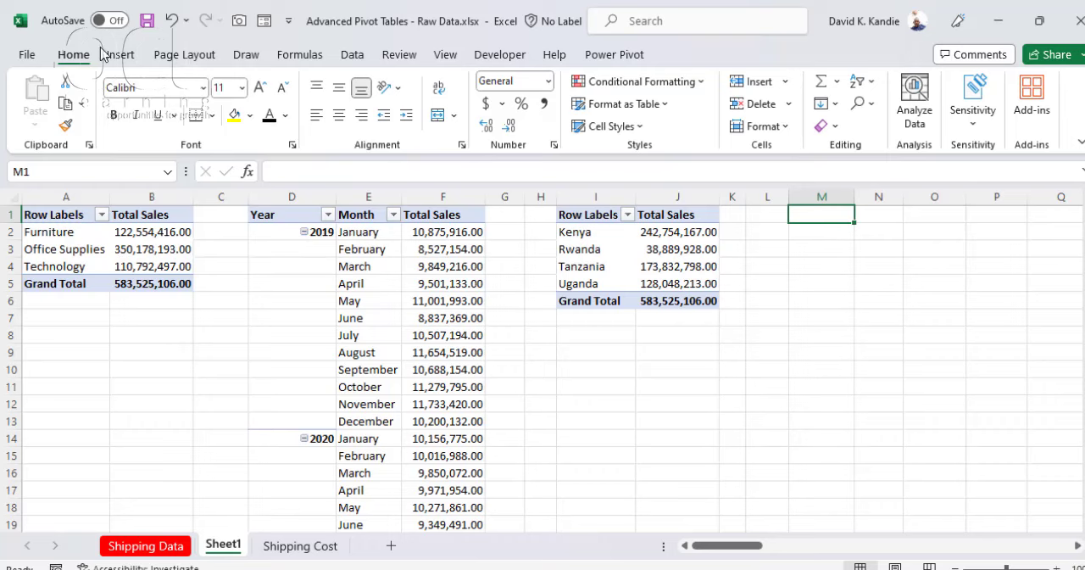
left_click(109, 53)
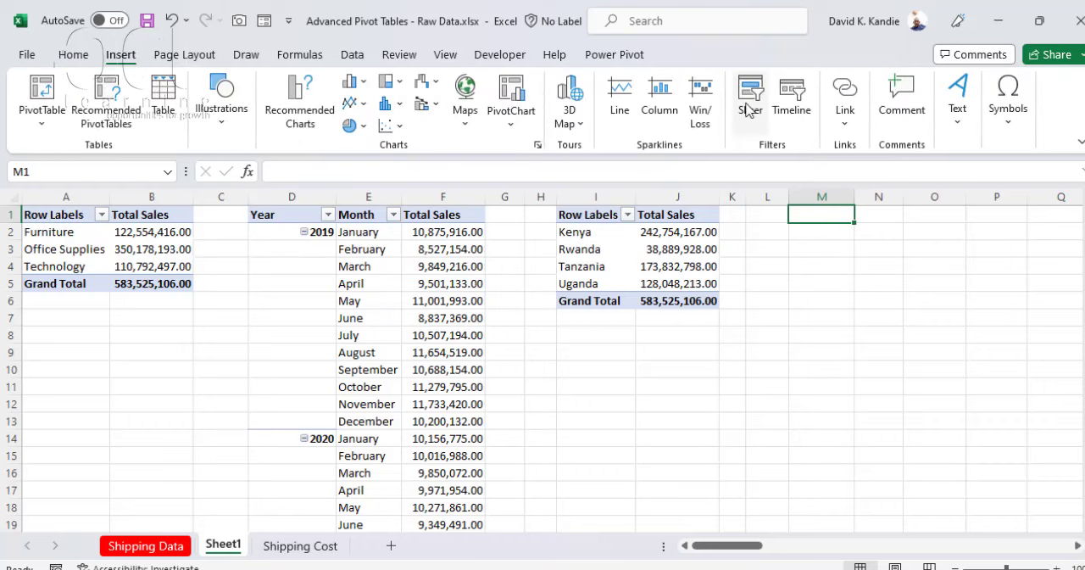
left_click(748, 108)
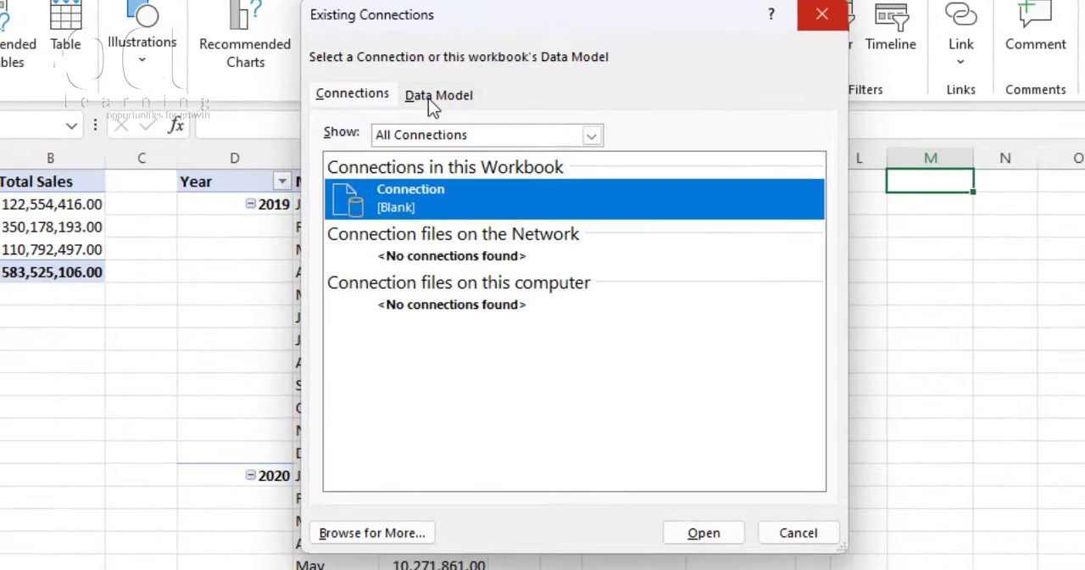
left_click(438, 150)
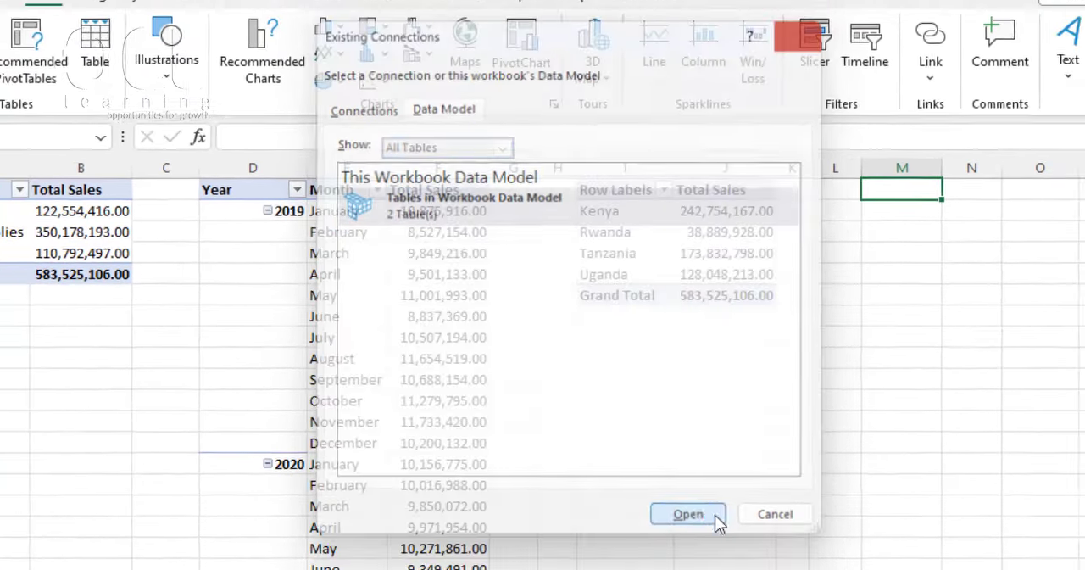
left_click(735, 540)
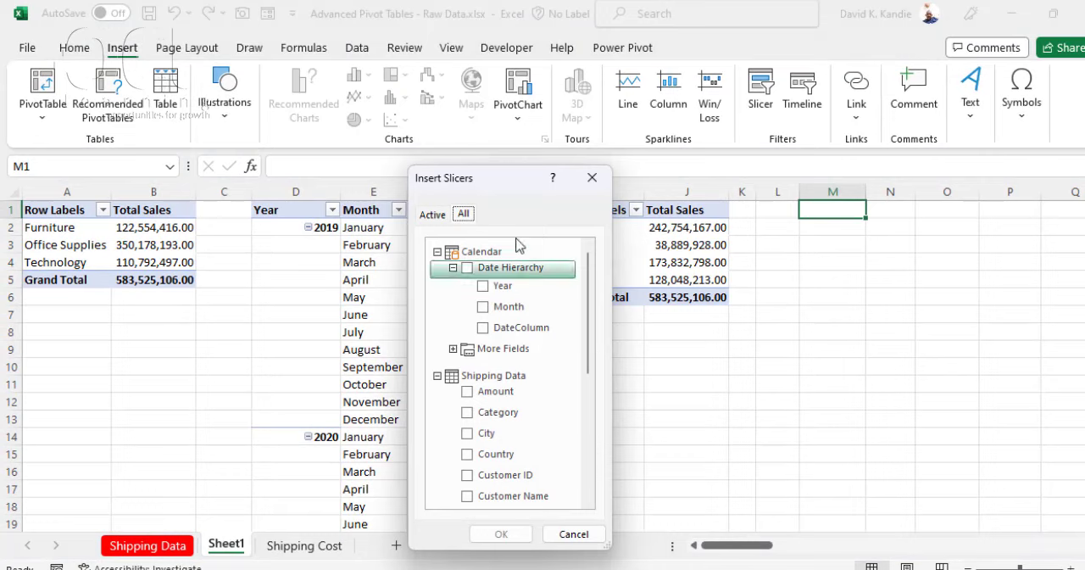
left_click(436, 252)
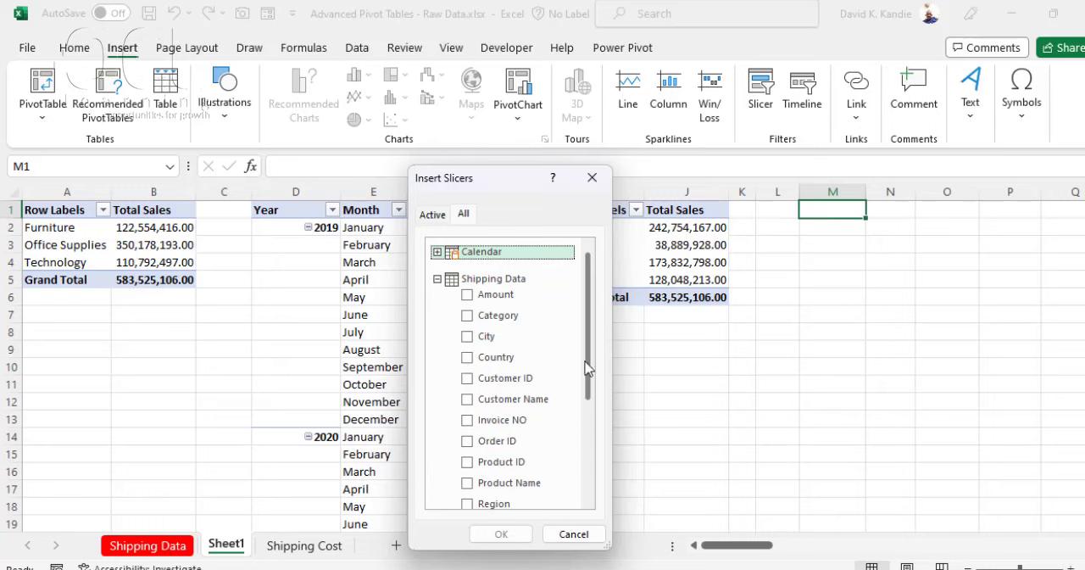
left_click_drag(591, 364, 588, 436)
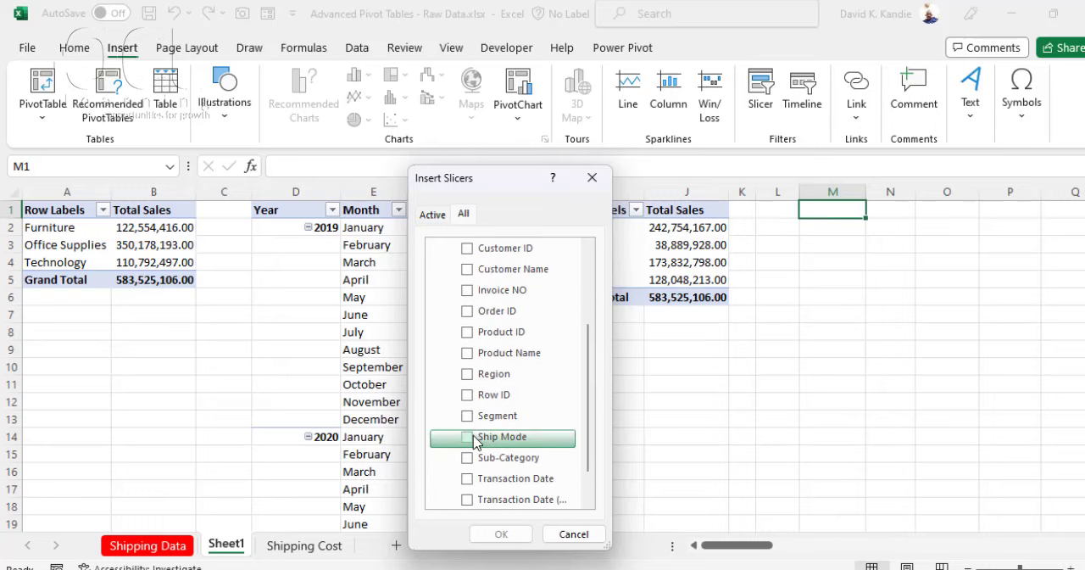
left_click(468, 437)
left_click(501, 533)
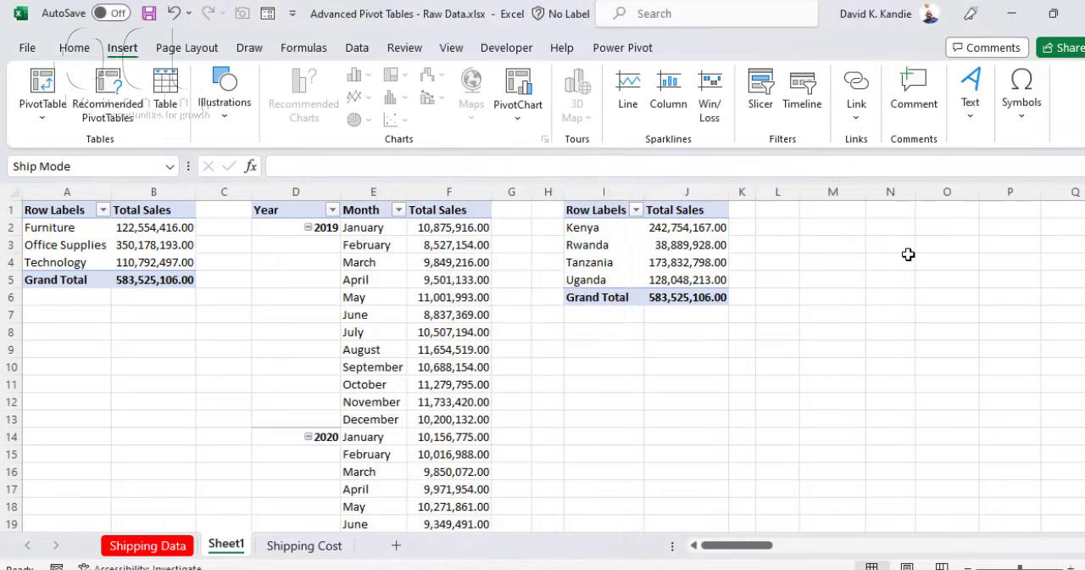
Step: Move the Ship Mode slicer beside the country PivotTable and shorten it to fit its four items
left_click_drag(574, 263, 862, 218)
left_click_drag(859, 443, 860, 348)
left_click(743, 330)
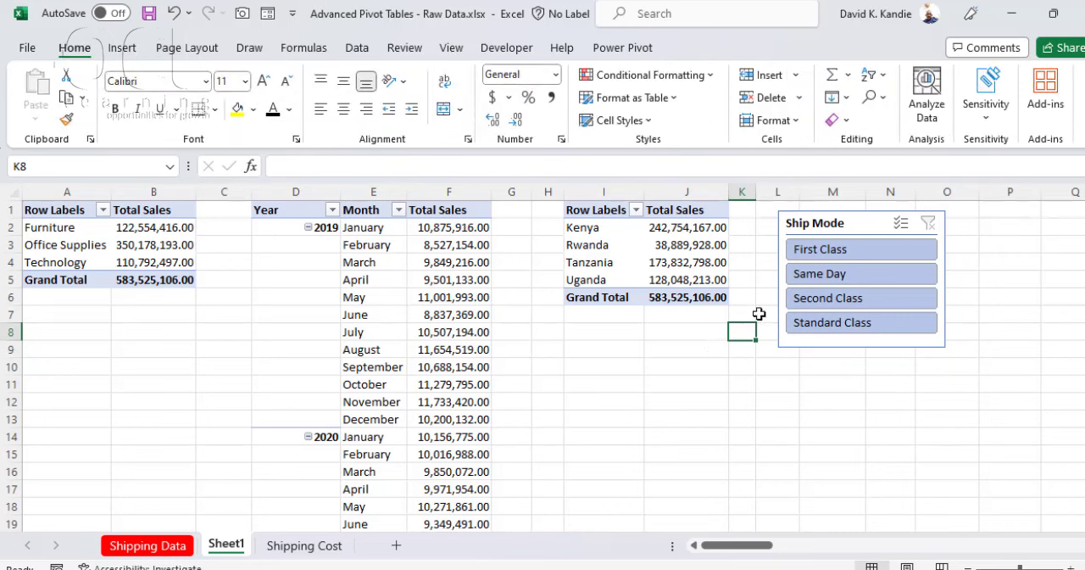
Step: Rename the PivotTable of sales by product category to By Category
left_click(93, 239)
left_click(186, 241)
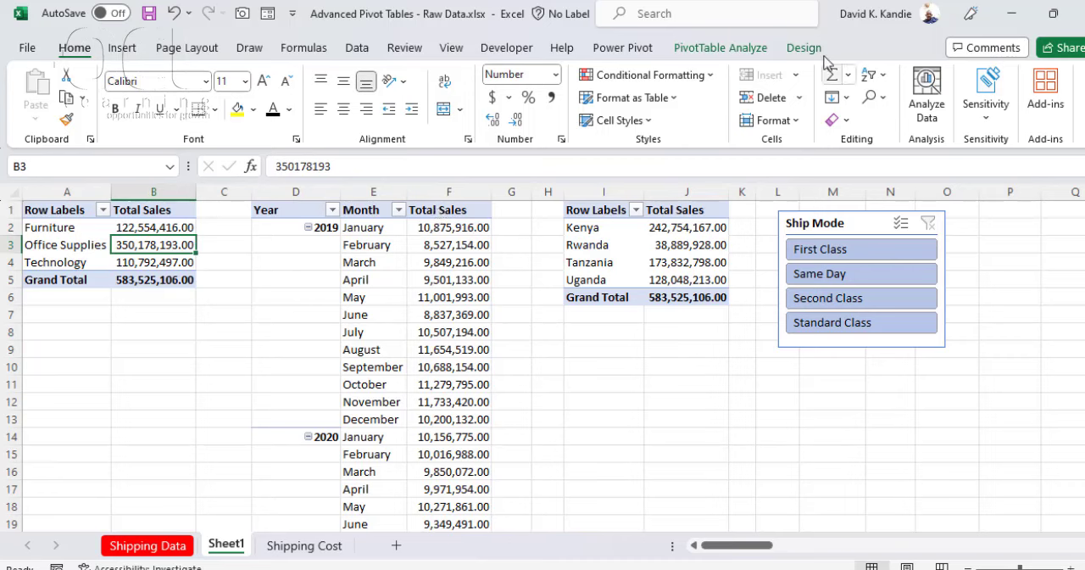
left_click(730, 48)
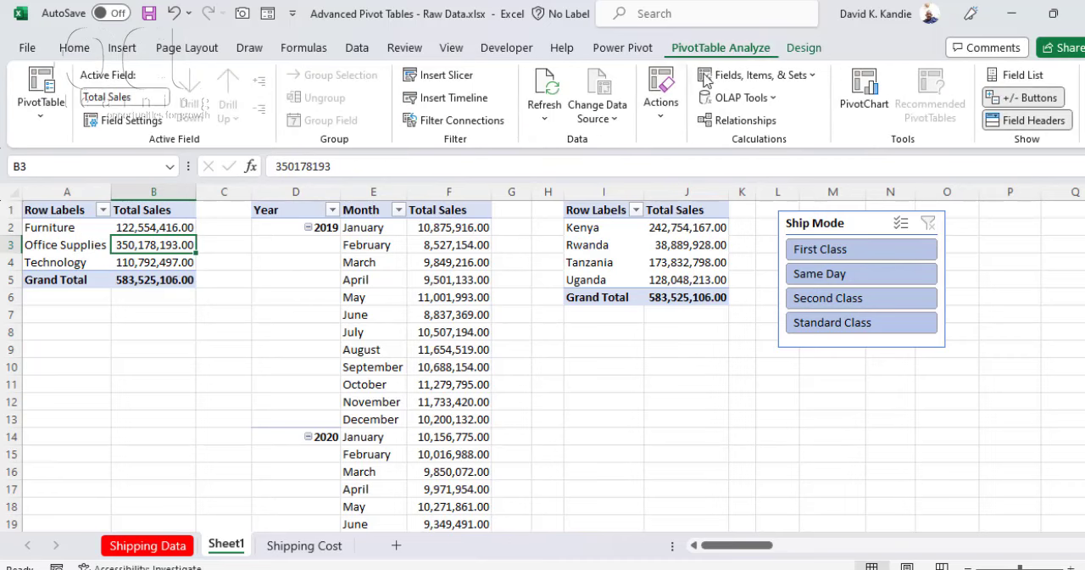
left_click(39, 106)
double_click(60, 179)
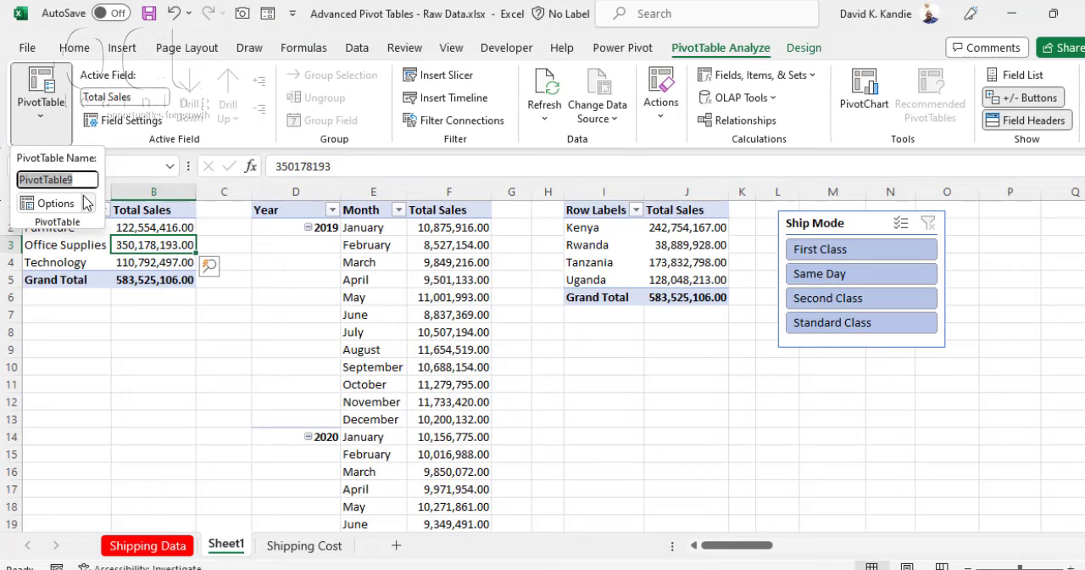
type("By Cate")
key("Return")
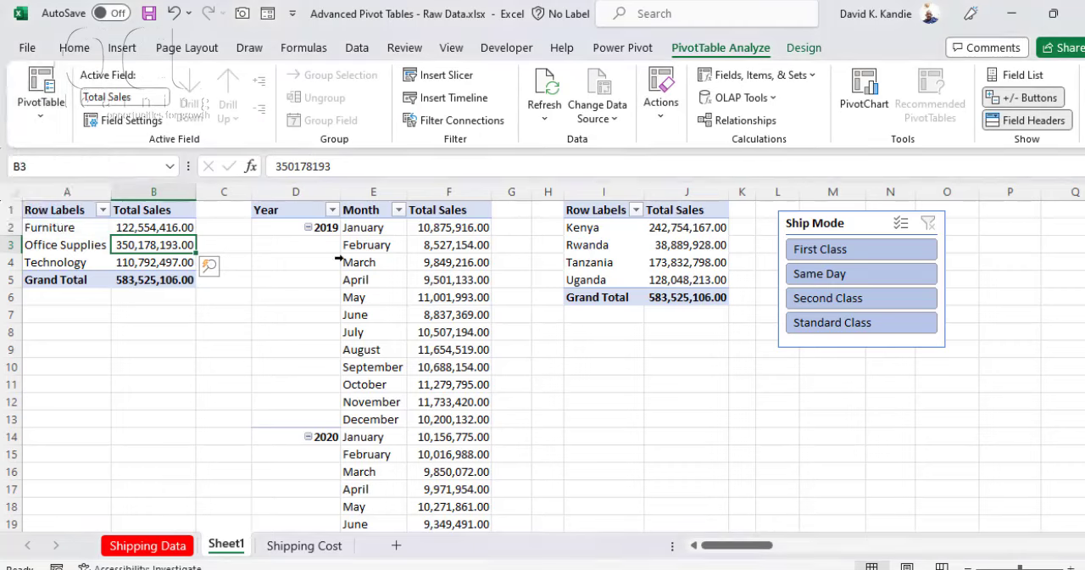
Step: Rename the year and month PivotTable to By Year & Month
left_click(364, 245)
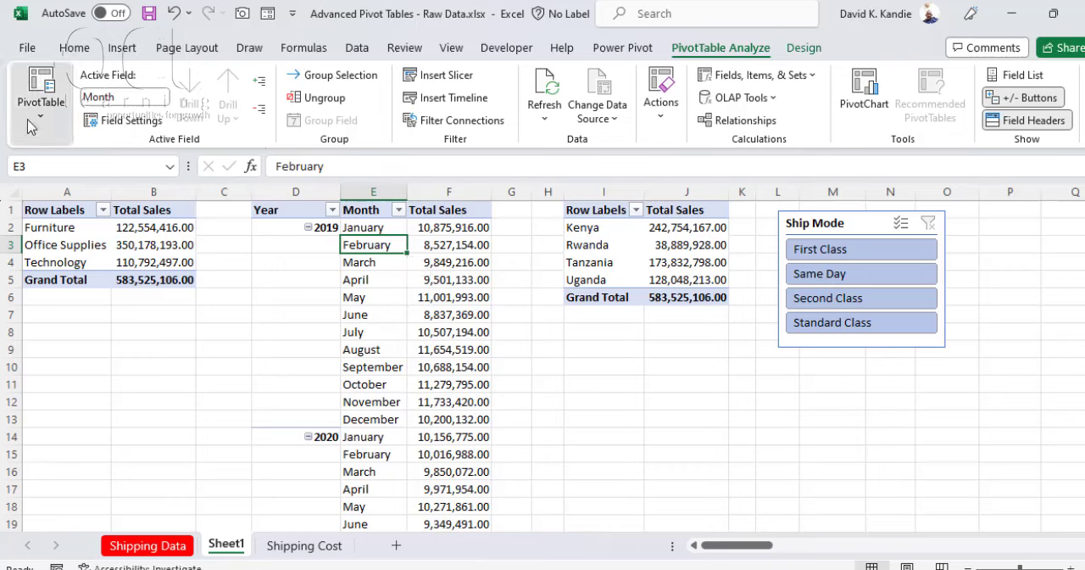
left_click(41, 89)
left_click(51, 180)
type("By Year &")
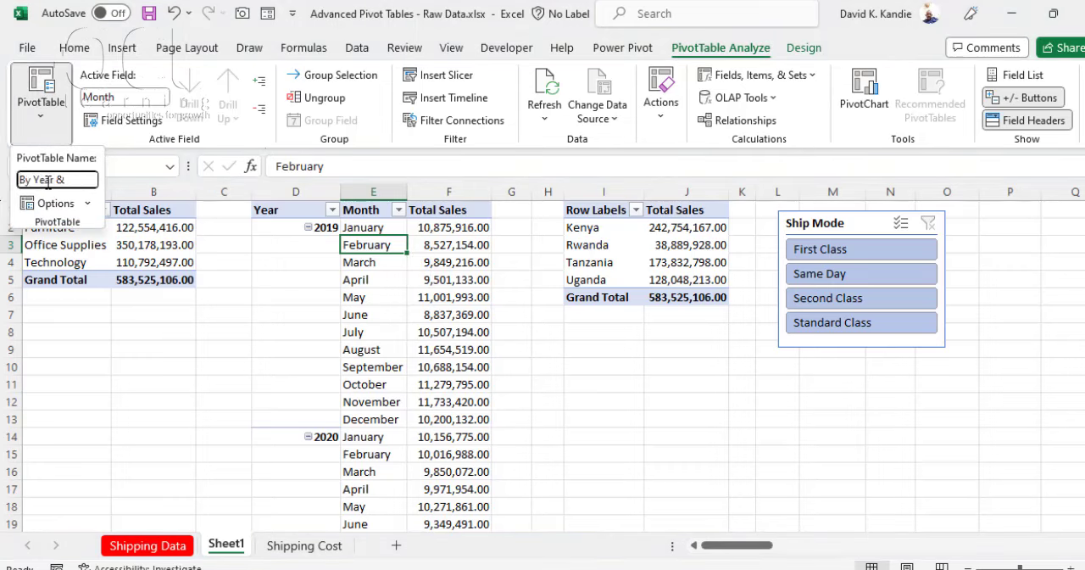
type("onth")
key("Return")
Step: Rename the PivotTable of sales by country to By Country
left_click(660, 246)
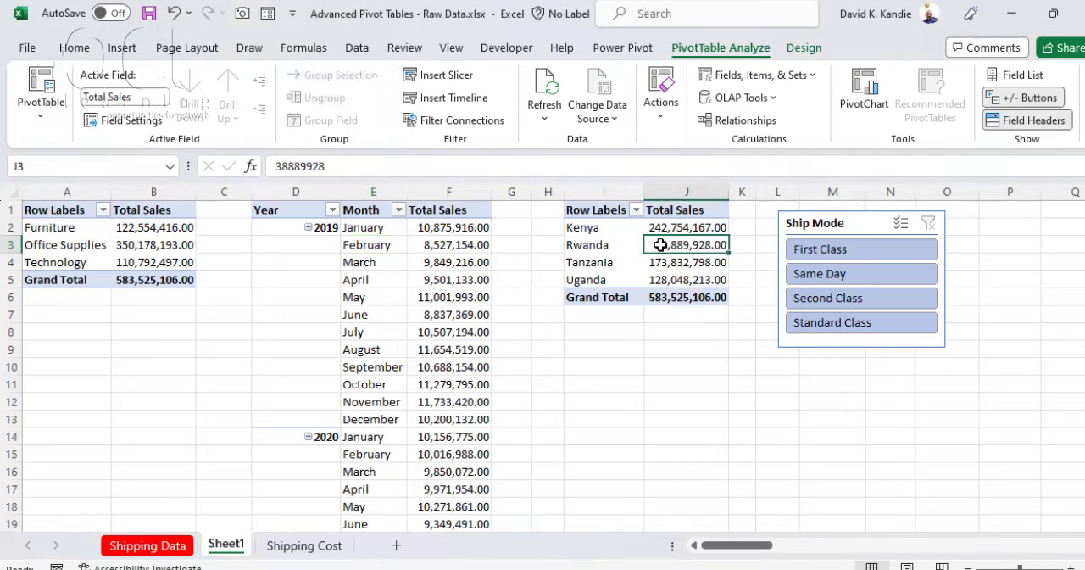
left_click(54, 112)
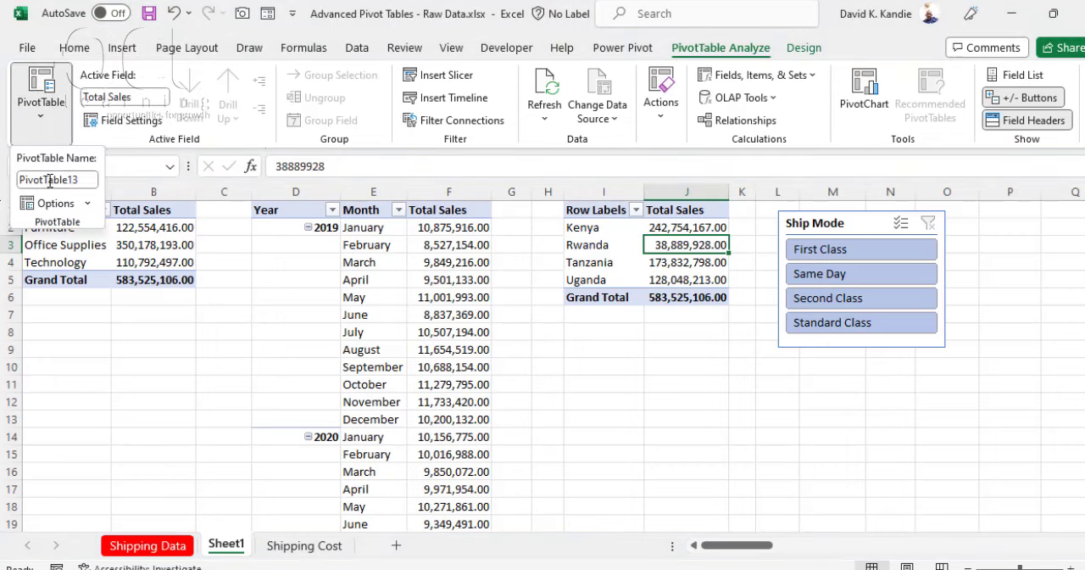
left_click(33, 180)
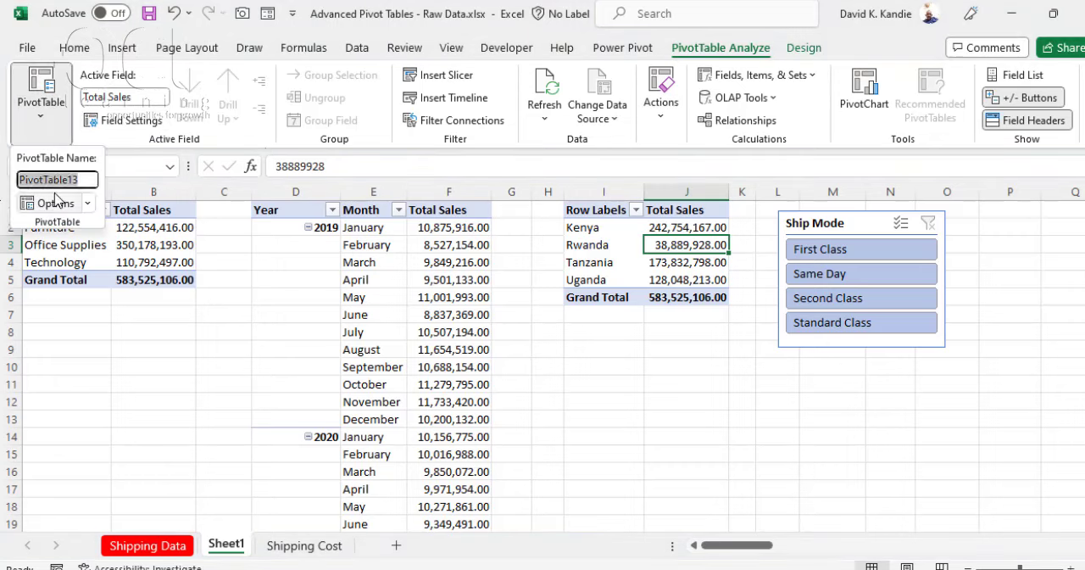
type("N")
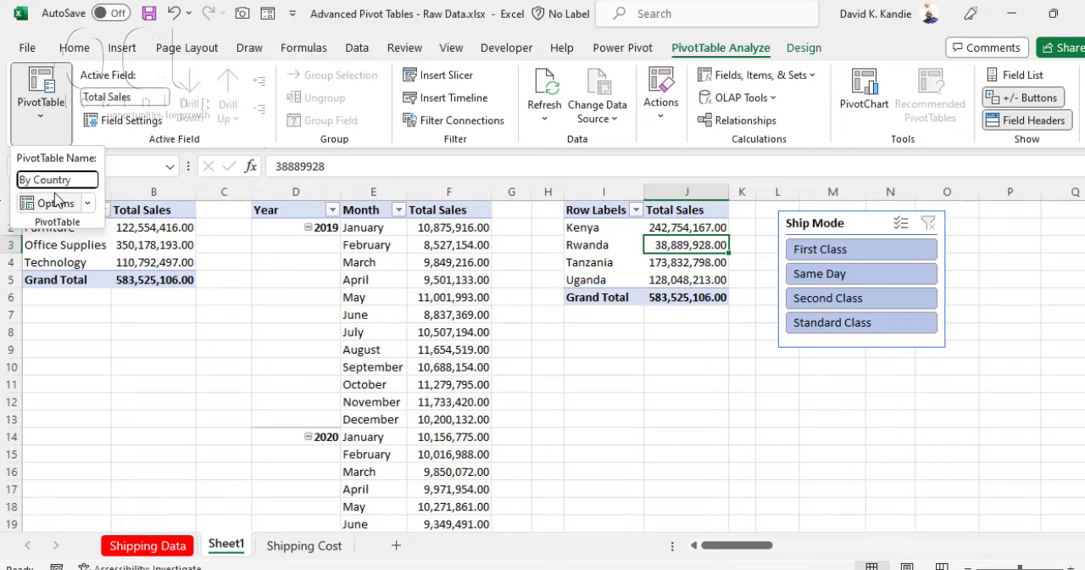
type("y Country")
key("Return")
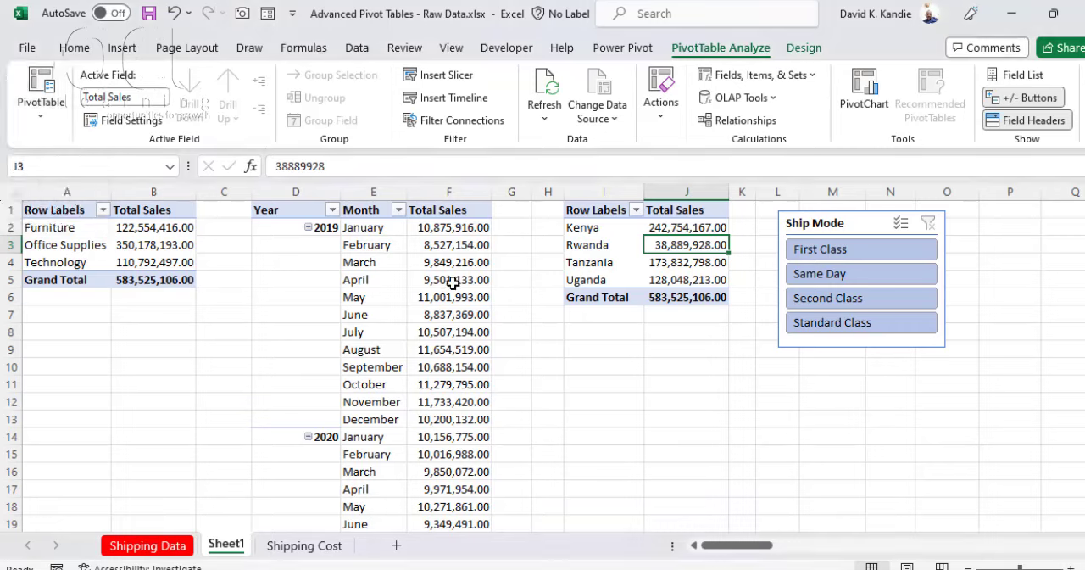
left_click(452, 282)
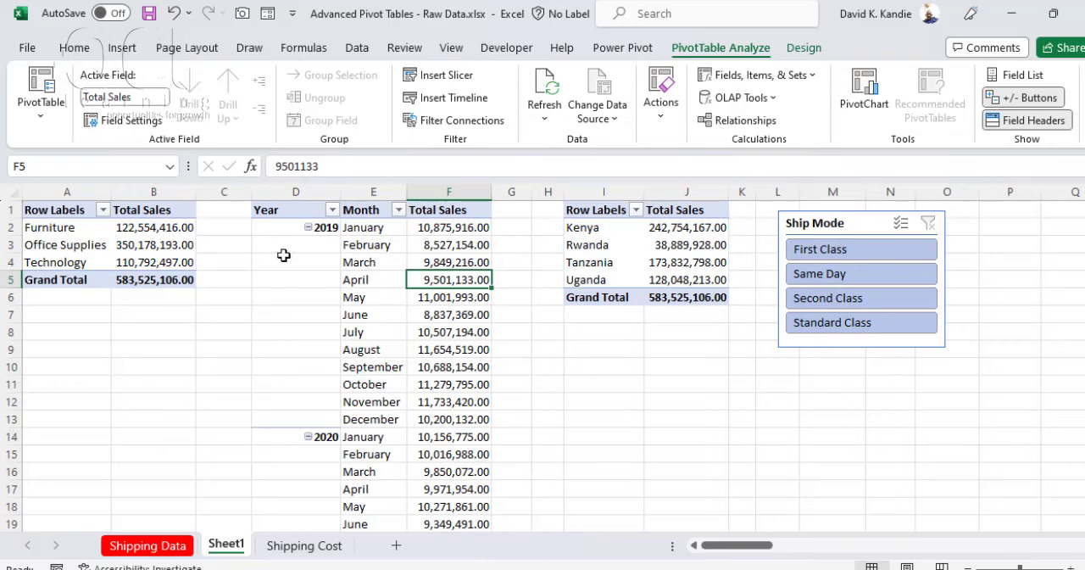
Step: Connect the Ship Mode slicer to the By Category, By Country and By Year & Month PivotTables through its report connections
right_click(819, 227)
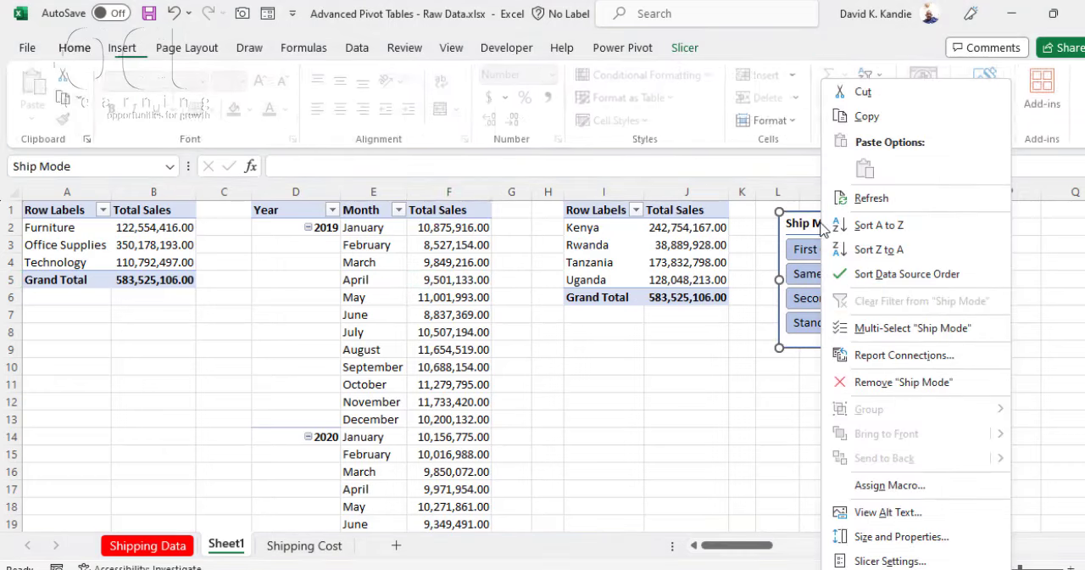
left_click(885, 356)
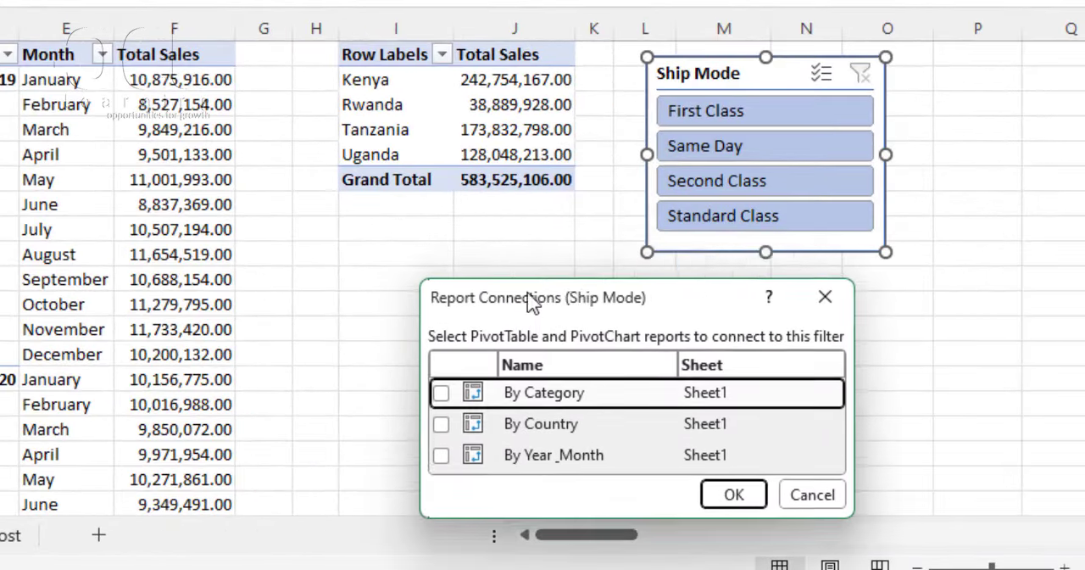
left_click_drag(531, 304, 479, 283)
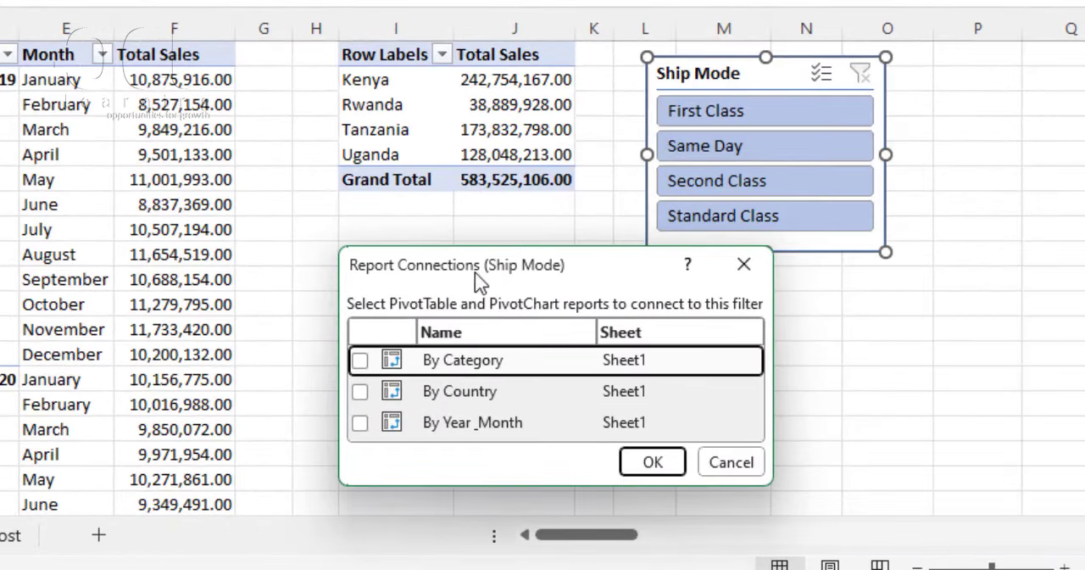
left_click(359, 361)
left_click(358, 393)
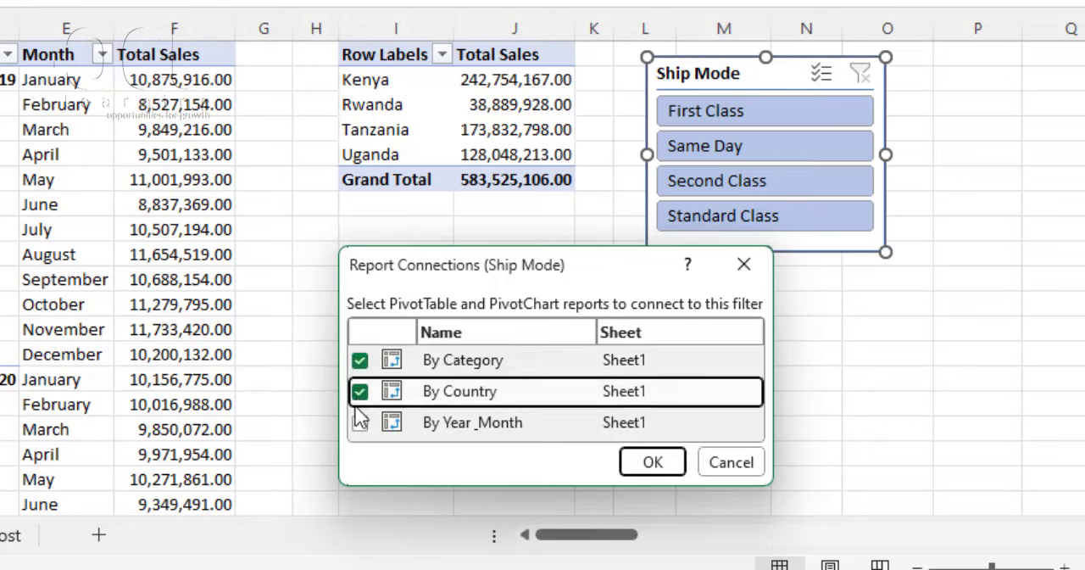
left_click(360, 423)
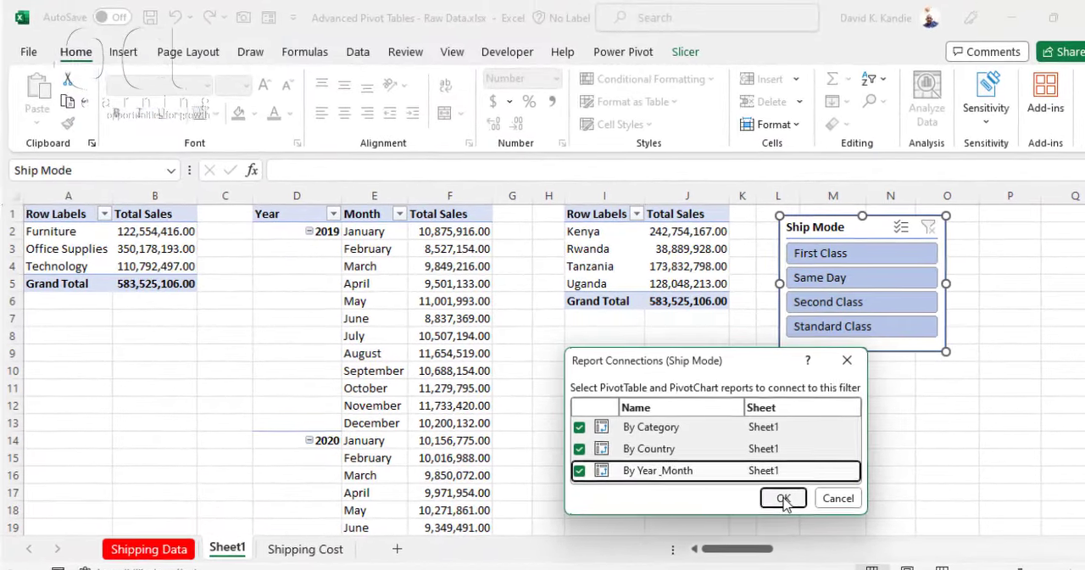
left_click(787, 496)
left_click(679, 370)
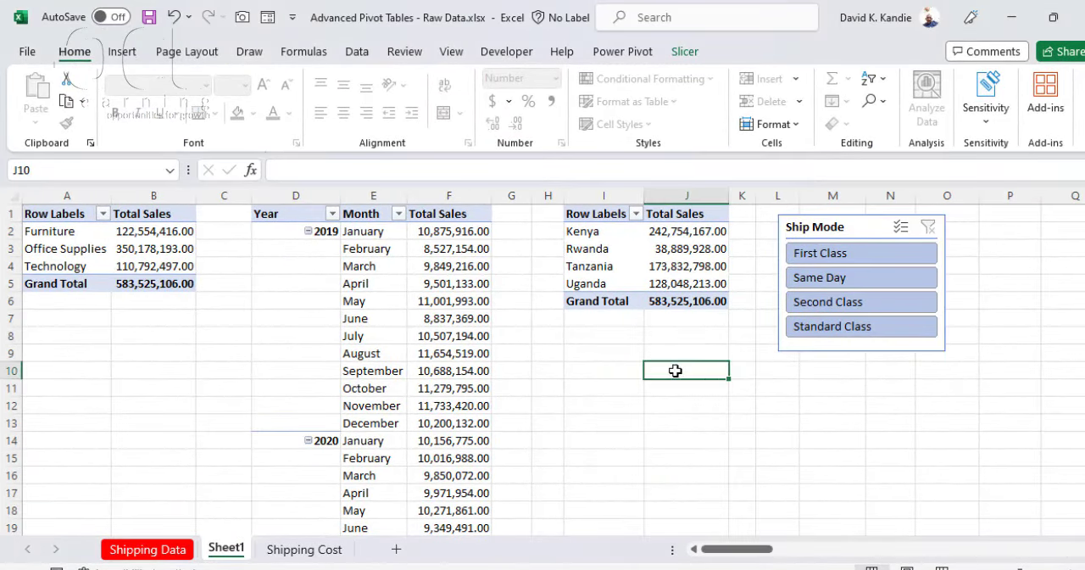
Step: Test the Ship Mode slicer by filtering the PivotTables to First Class, Same Day, Second Class, Standard Class, and First Class again
left_click(827, 255)
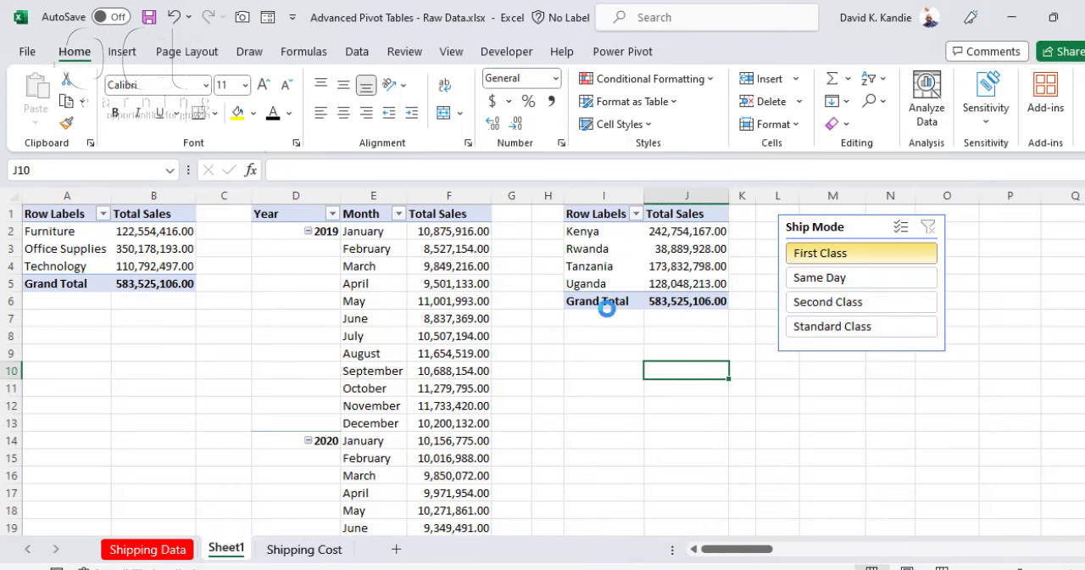
left_click(856, 287)
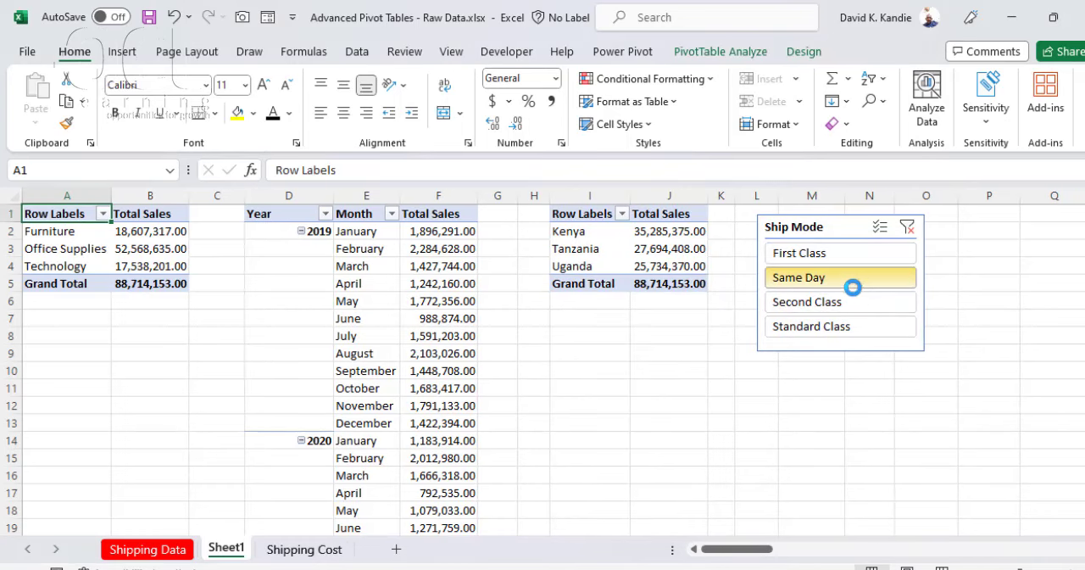
left_click(823, 308)
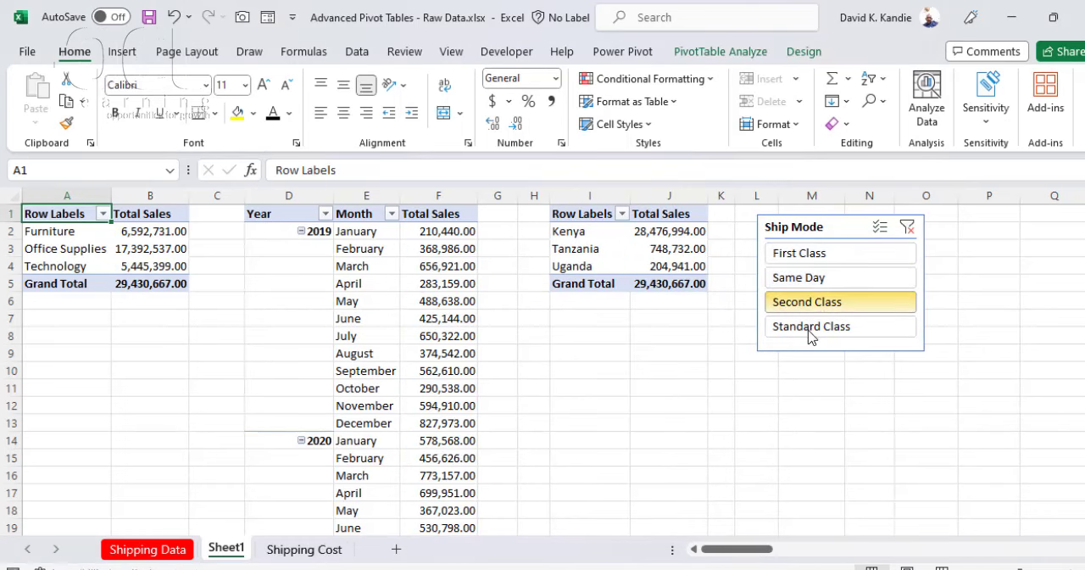
left_click(812, 330)
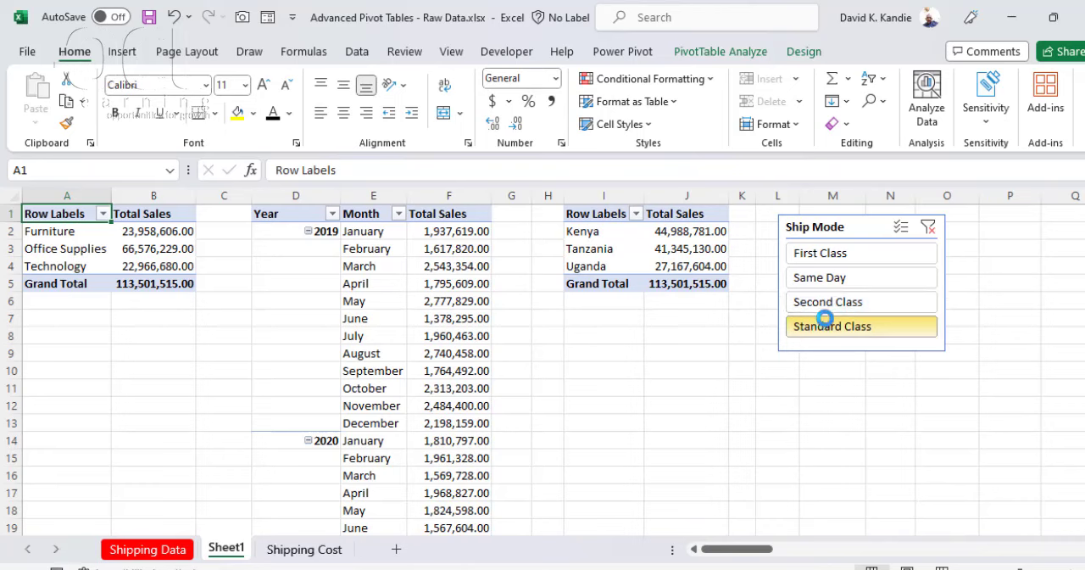
left_click(848, 254)
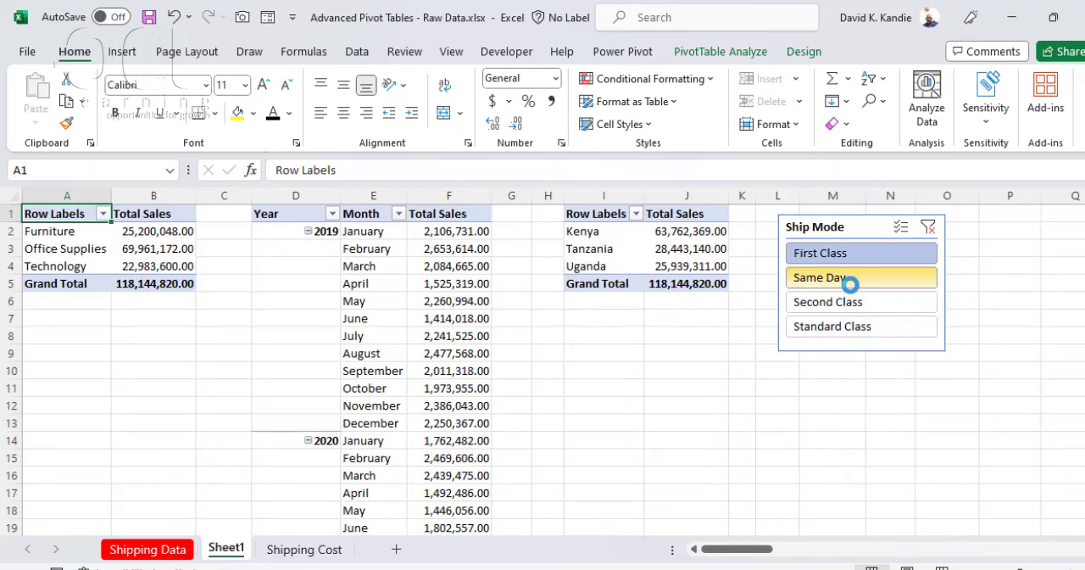